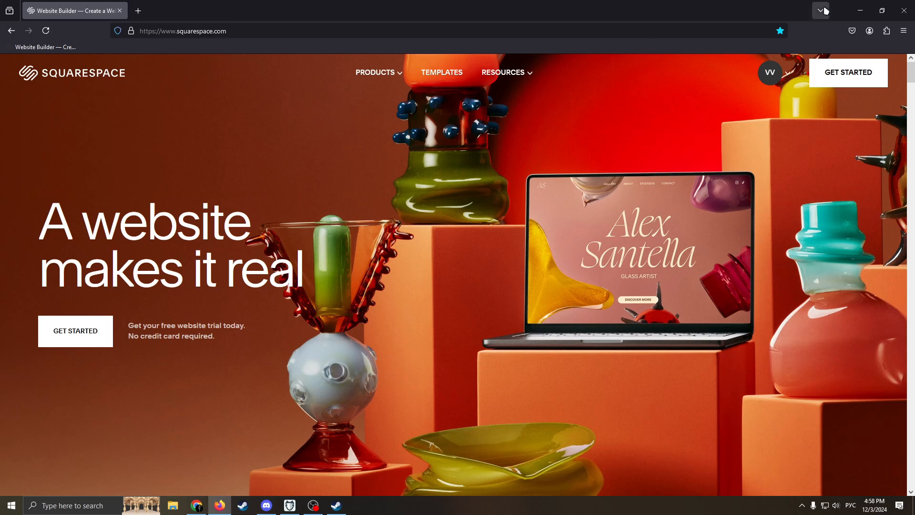
# Step: Start creating a new website and set its topic to Event Planning
pyautogui.click(790, 71)
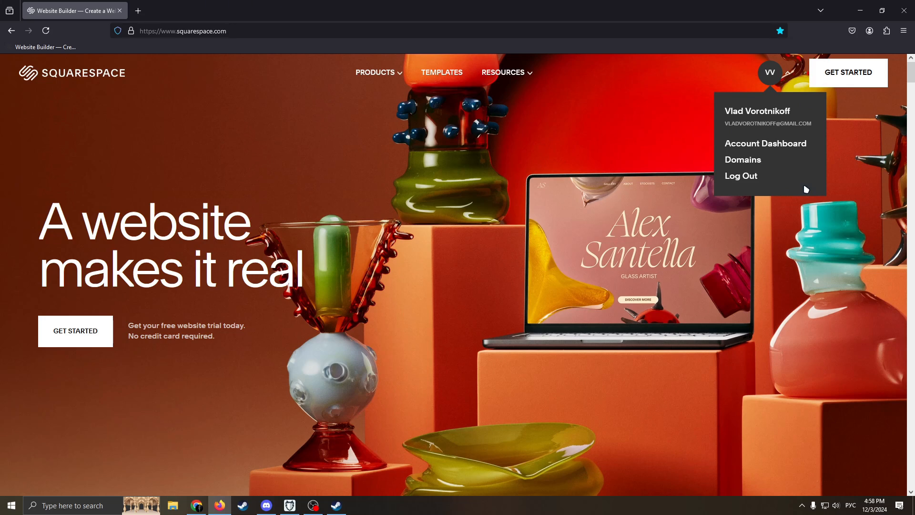
pyautogui.click(837, 79)
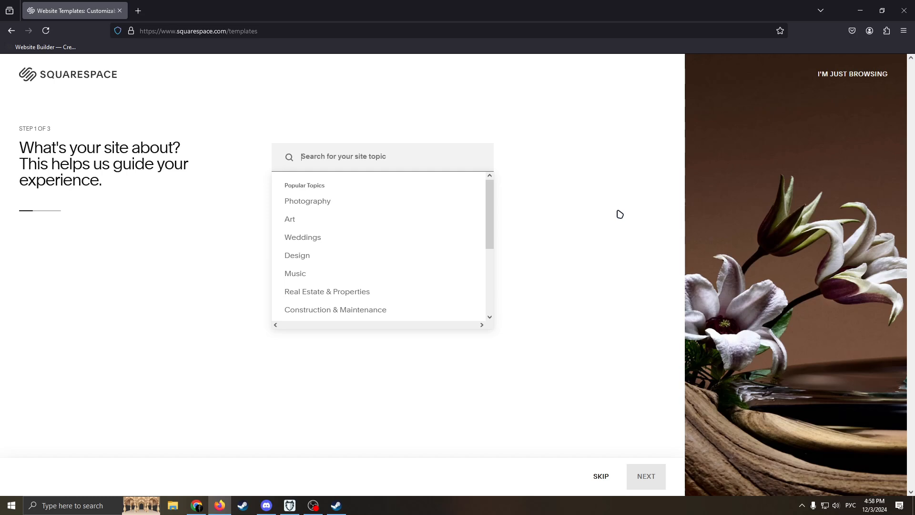
pyautogui.write('ум')
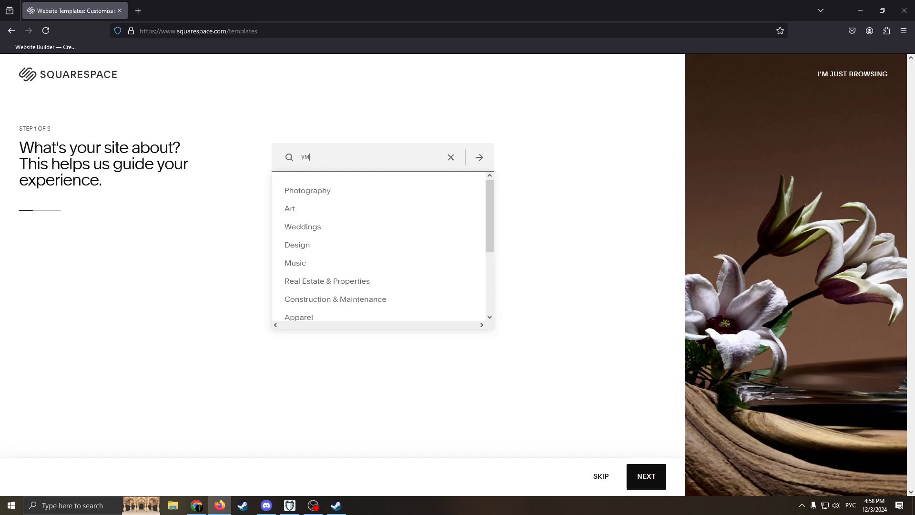
pyautogui.press('BackSpace')
pyautogui.press('BackSpace')
pyautogui.hotkey('alt', 'shift')
pyautogui.write('event')
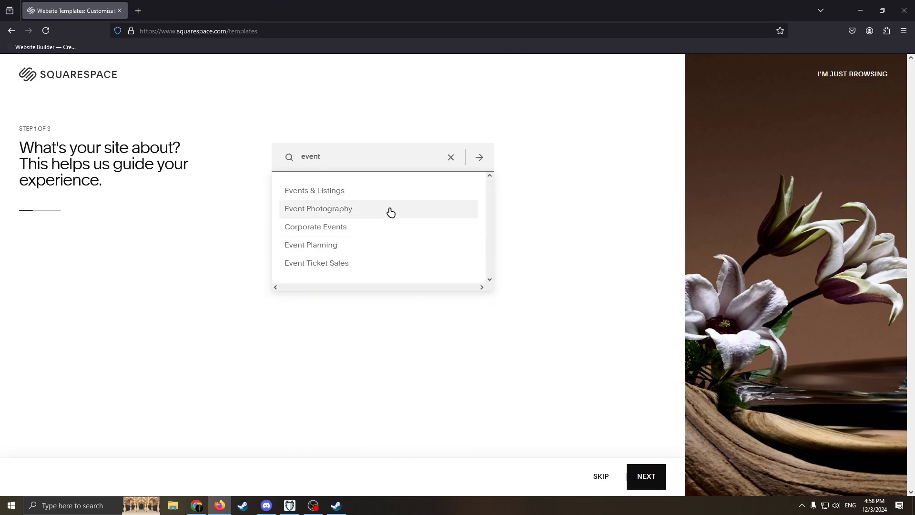
pyautogui.click(297, 249)
pyautogui.click(636, 477)
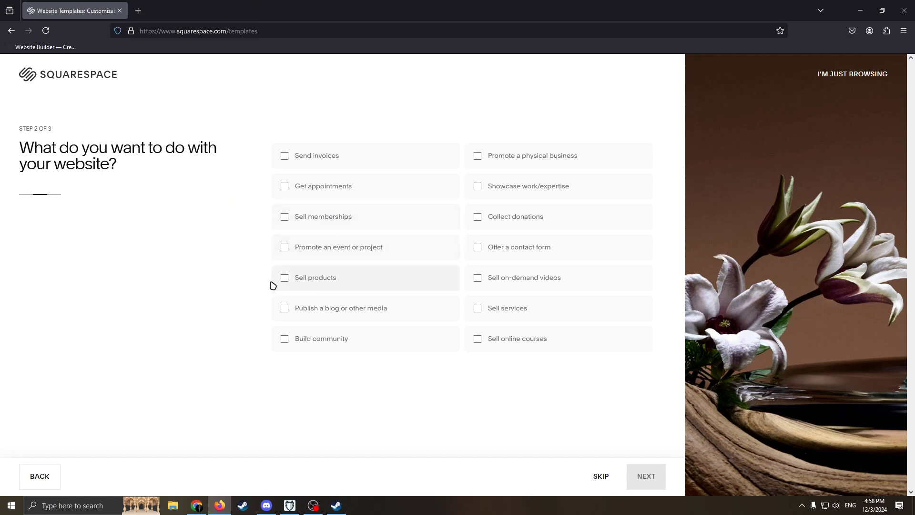
# Step: Choose Send invoices, Promote an event or project, Publish a blog or other media and Collect donations as the website goals, and continue
pyautogui.click(285, 156)
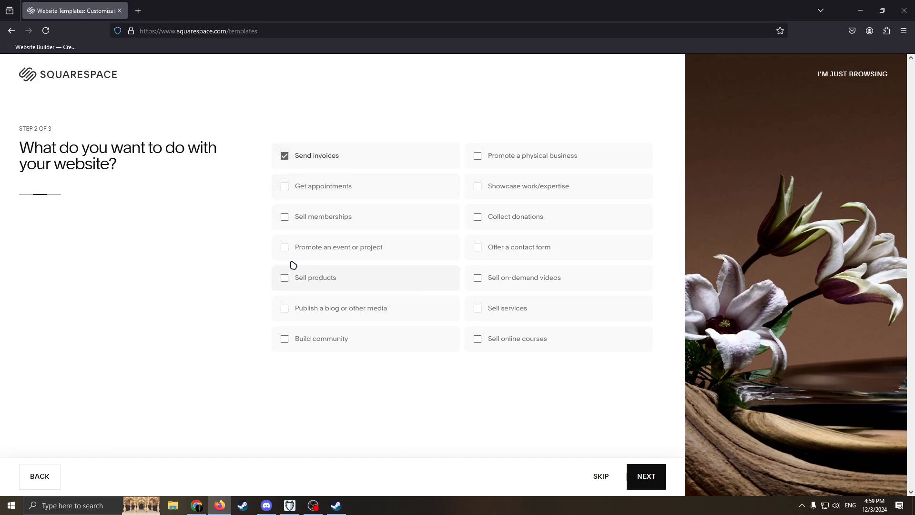
pyautogui.click(286, 245)
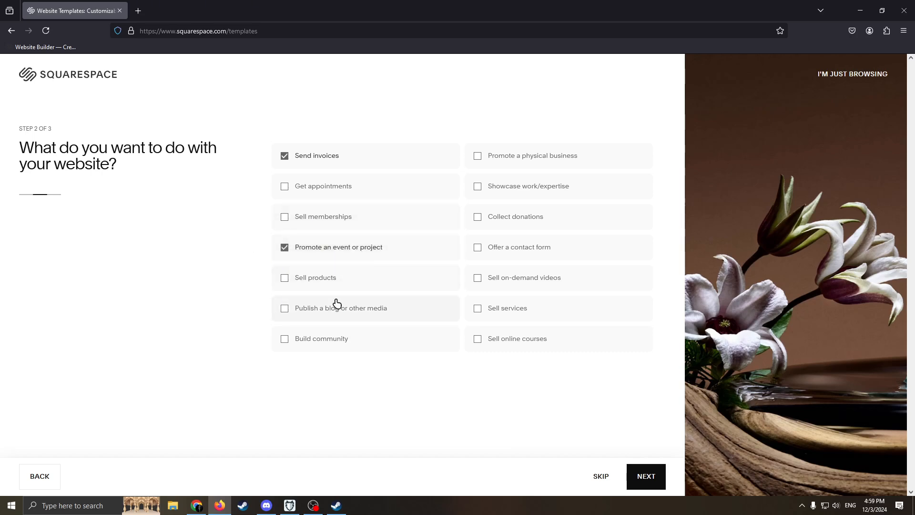
pyautogui.click(286, 308)
pyautogui.click(478, 219)
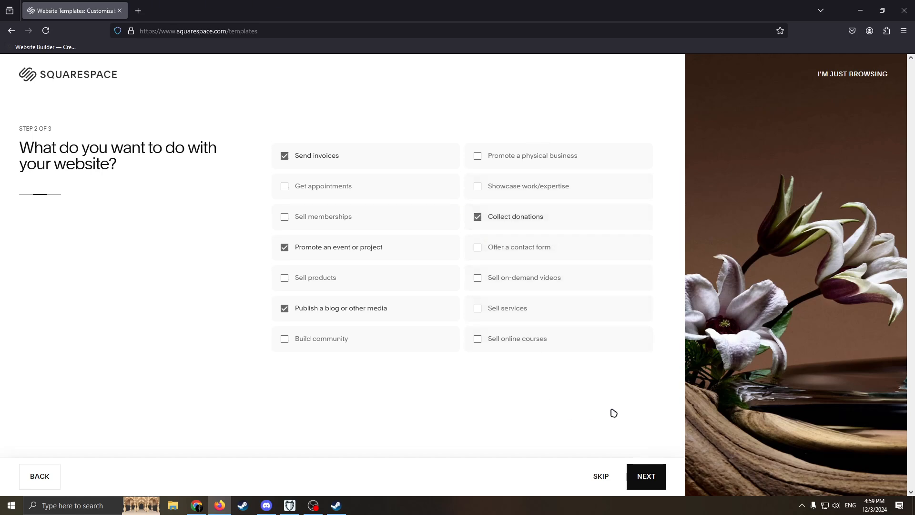
pyautogui.click(645, 476)
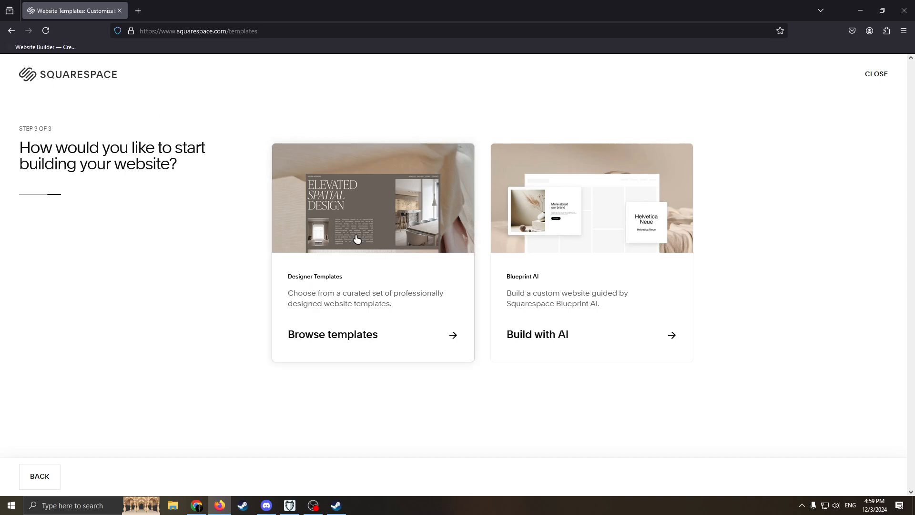
# Step: Choose to build from the designer templates and remove the Blog type from the template filters
pyautogui.click(342, 297)
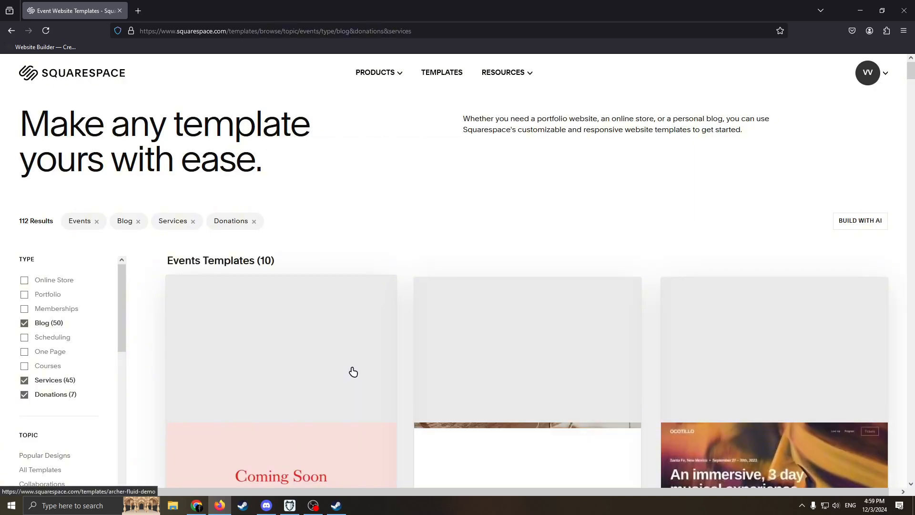
pyautogui.scroll(-3, 425, 219)
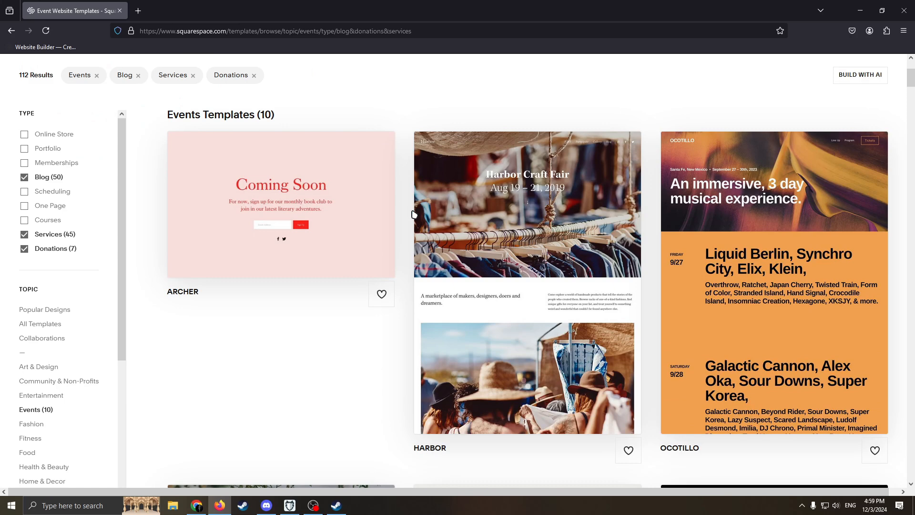
pyautogui.scroll(3, 418, 214)
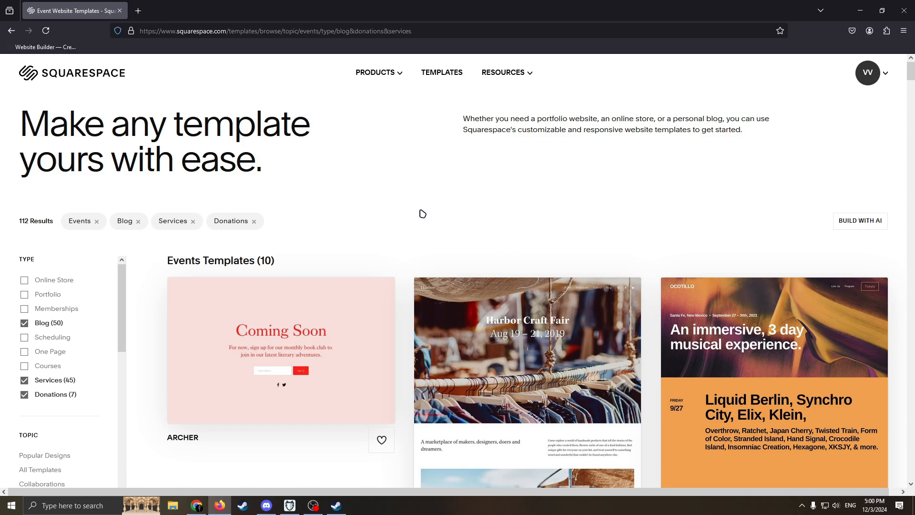
pyautogui.scroll(-4, 423, 214)
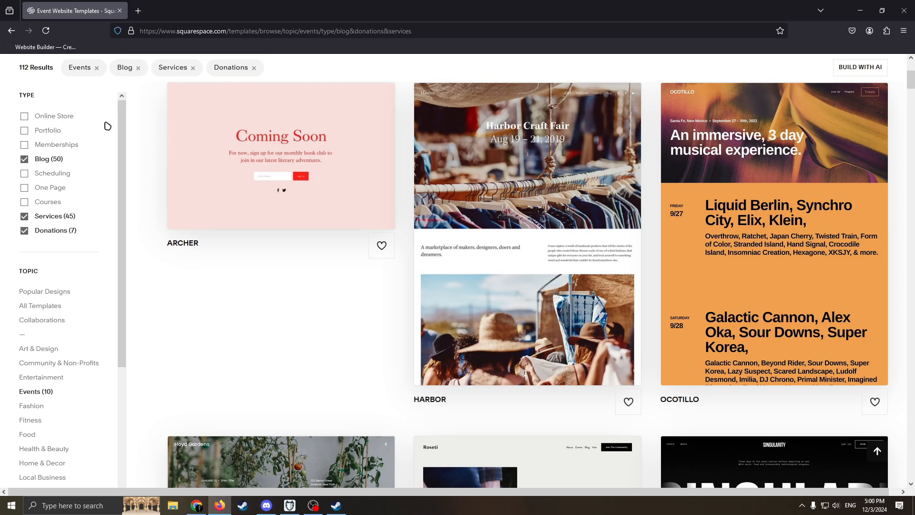
pyautogui.scroll(2, 72, 212)
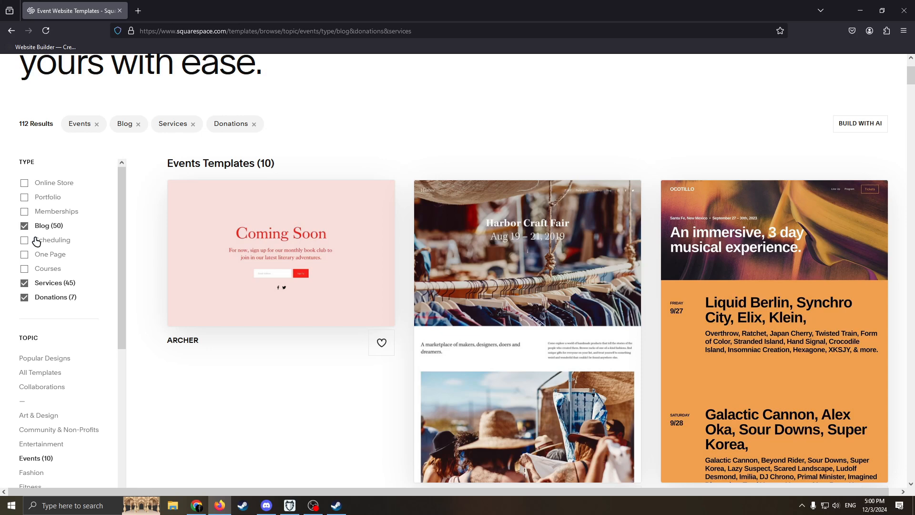
pyautogui.click(24, 226)
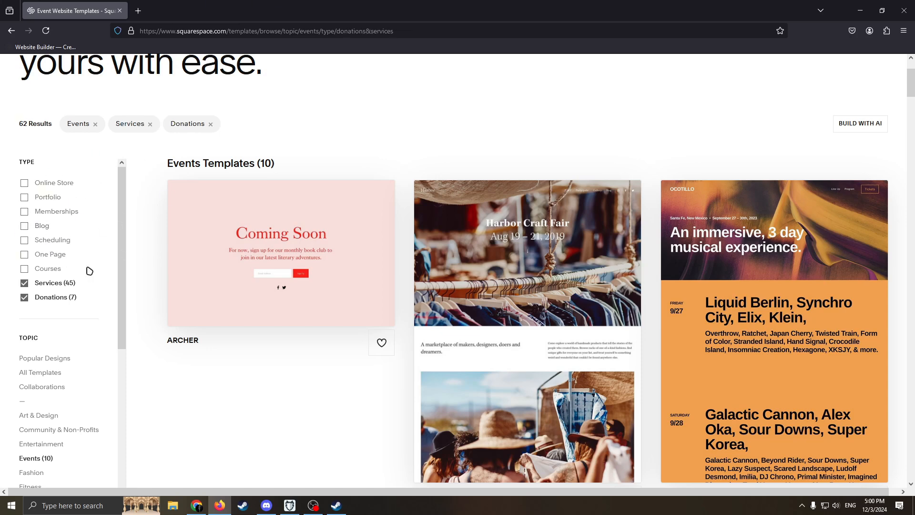
# Step: Try filtering the event templates by the Portfolio type
pyautogui.click(24, 197)
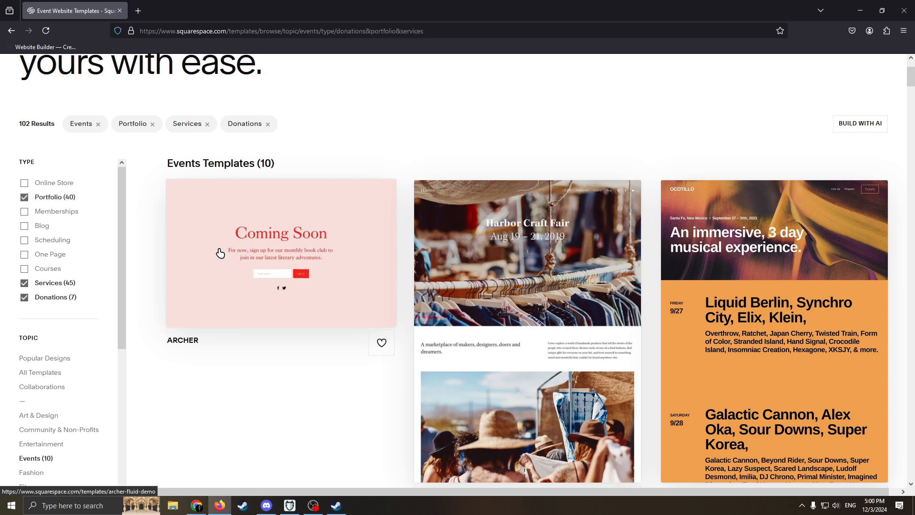
pyautogui.click(24, 197)
pyautogui.scroll(-3, 60, 304)
pyautogui.scroll(3, 57, 249)
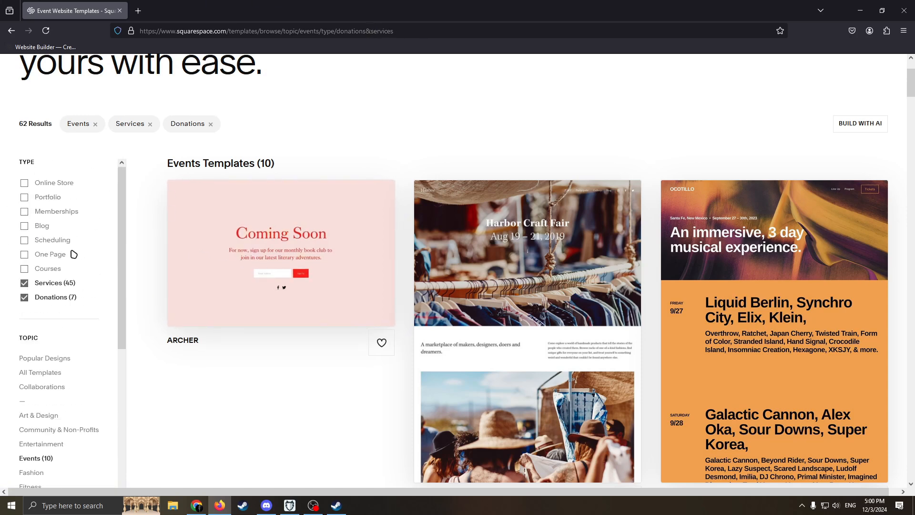
# Step: Find the Wycoff template among the event templates and start the site with that design
pyautogui.scroll(-5, 102, 302)
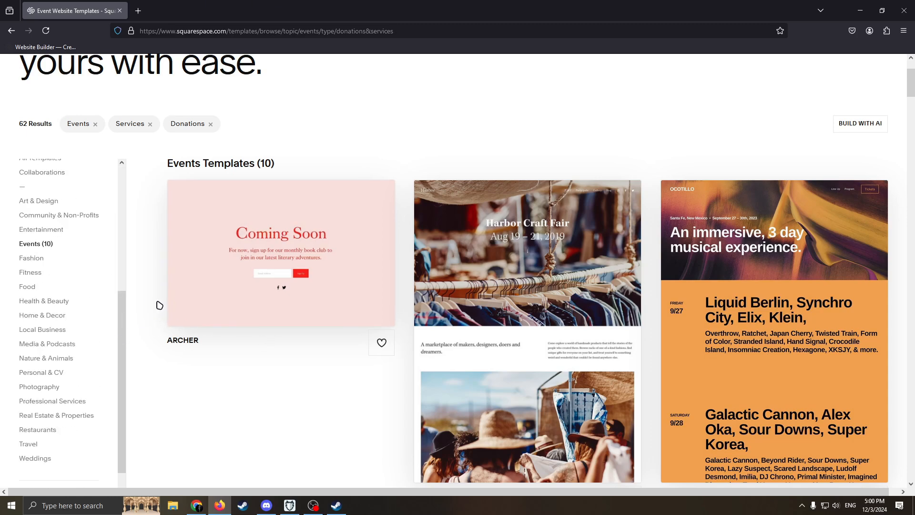
pyautogui.scroll(-4, 480, 294)
pyautogui.scroll(-4, 482, 301)
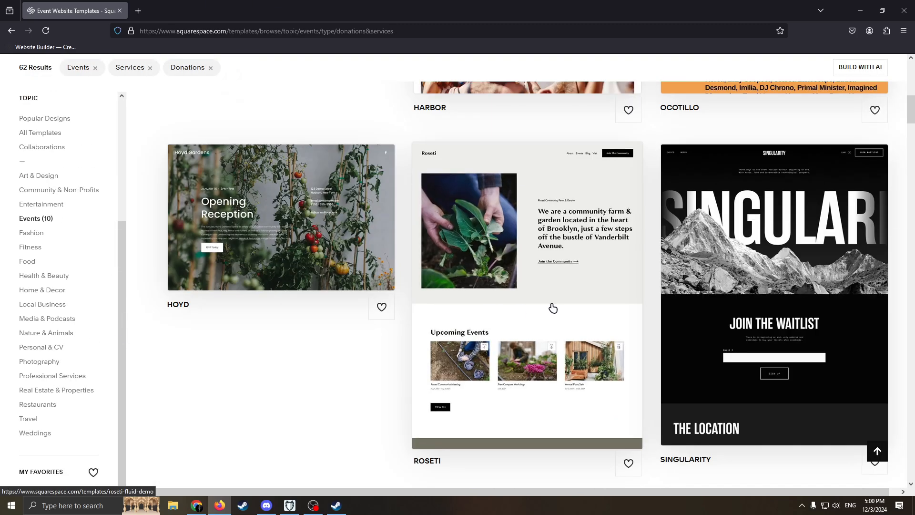
pyautogui.scroll(-7, 553, 308)
pyautogui.scroll(-5, 554, 319)
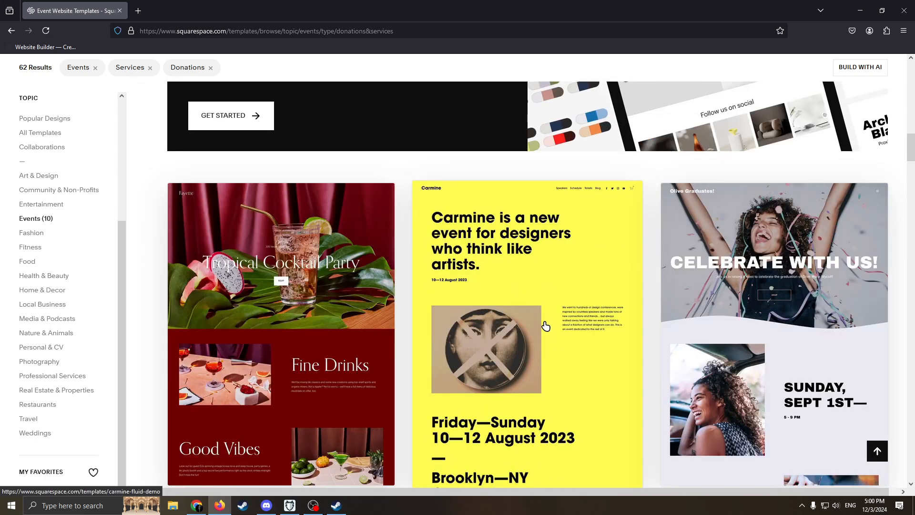
pyautogui.scroll(-3, 546, 326)
pyautogui.scroll(2, 543, 331)
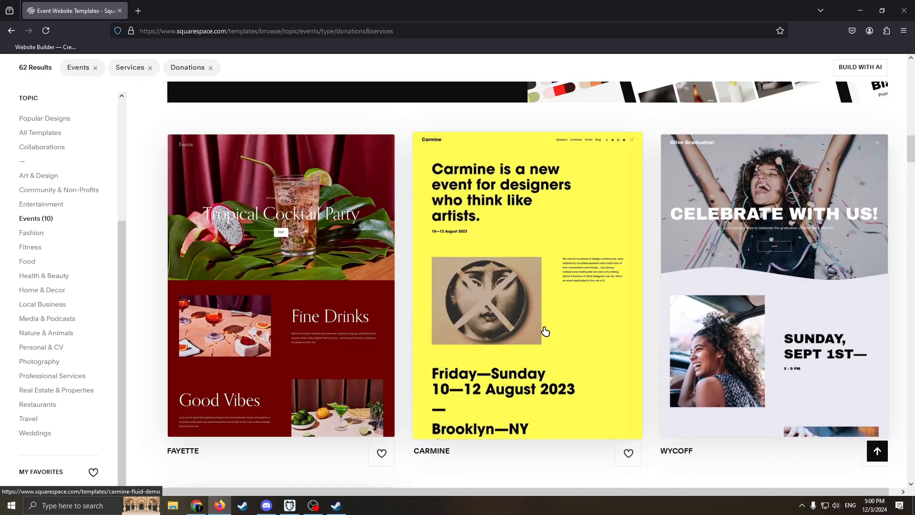
pyautogui.scroll(-5, 537, 344)
pyautogui.scroll(6, 537, 344)
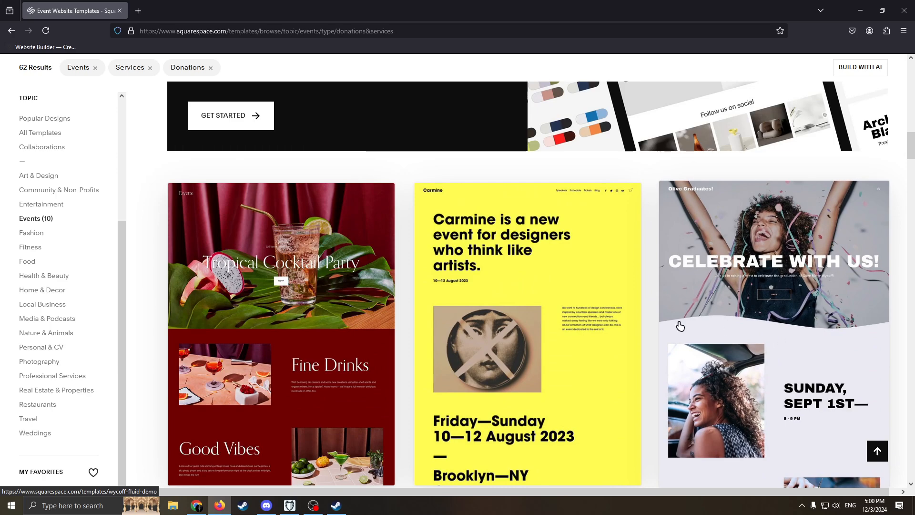
pyautogui.scroll(-4, 583, 366)
pyautogui.scroll(6, 620, 353)
pyautogui.scroll(-3, 725, 274)
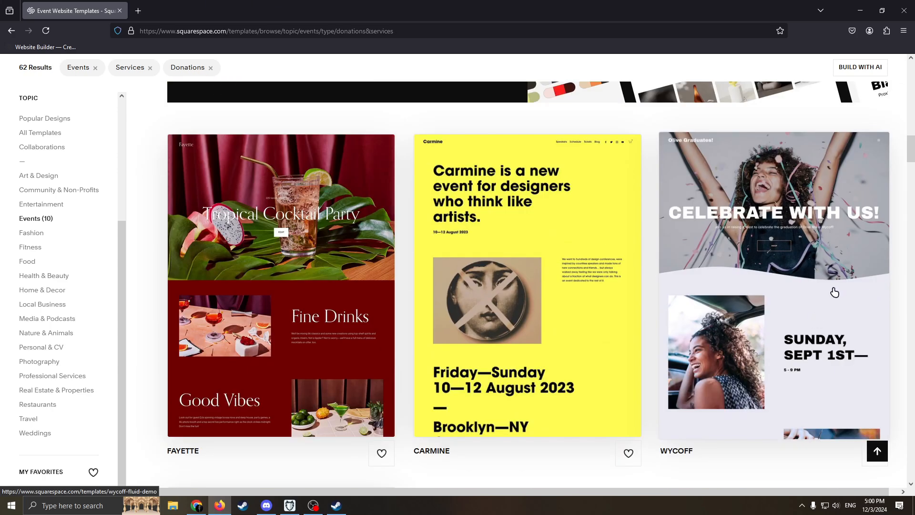
pyautogui.click(767, 218)
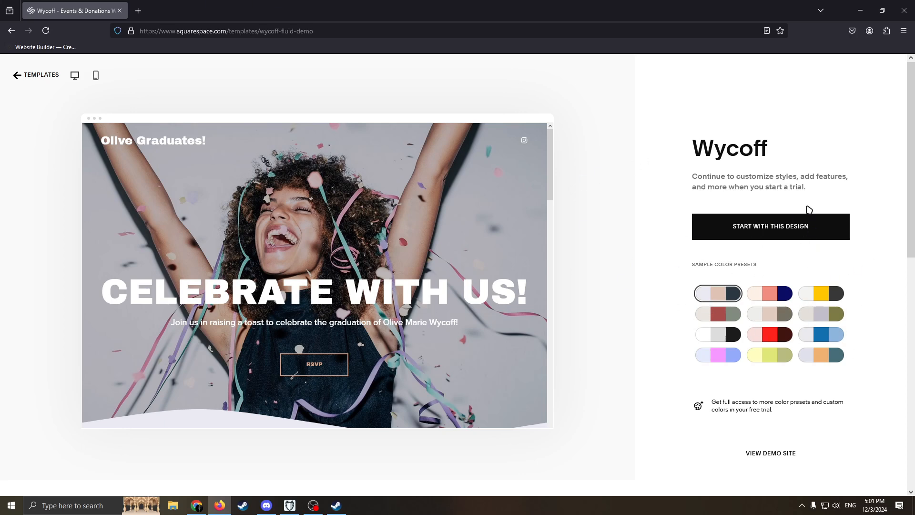
pyautogui.click(729, 228)
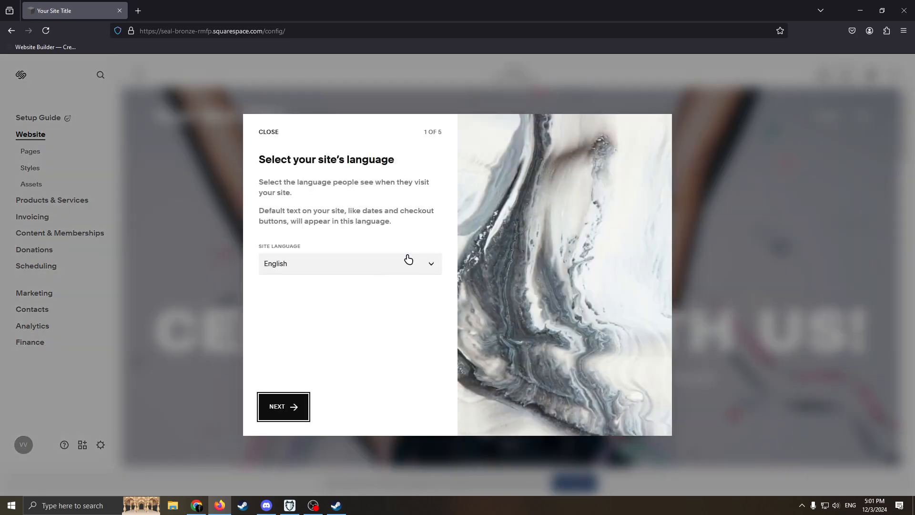
# Step: Accept English as the site language and set the site title to "Baby Shower Event"
pyautogui.click(304, 406)
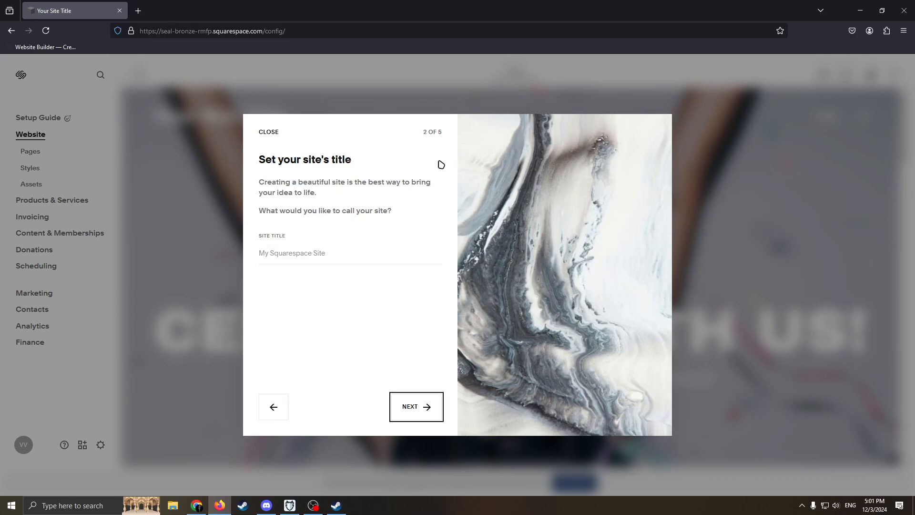
pyautogui.click(318, 252)
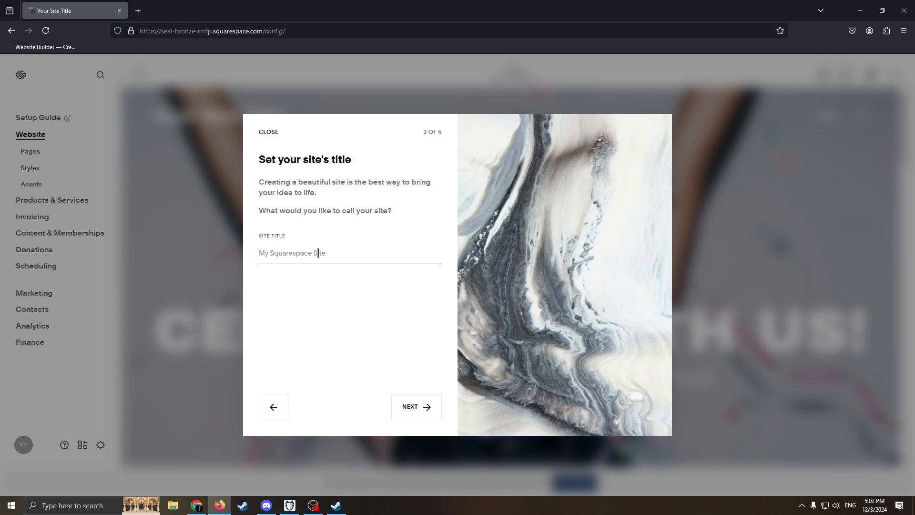
pyautogui.write('B')
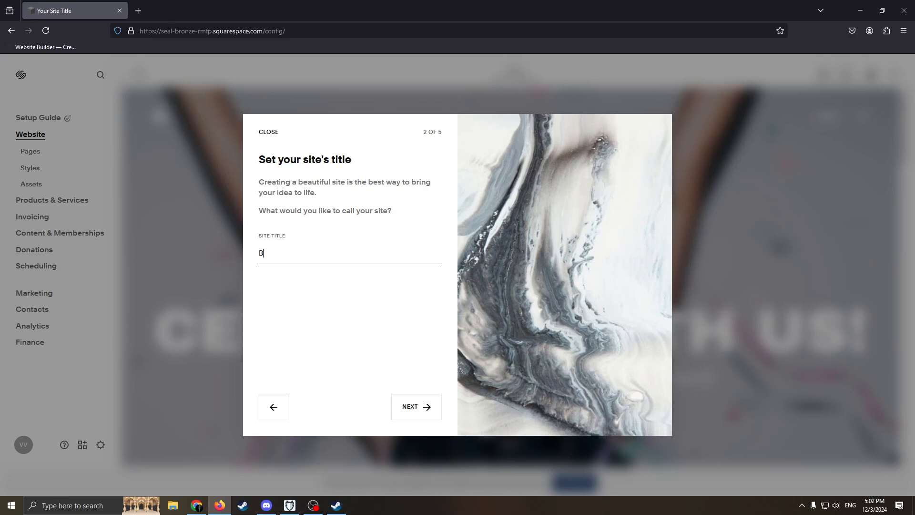
pyautogui.write('aby')
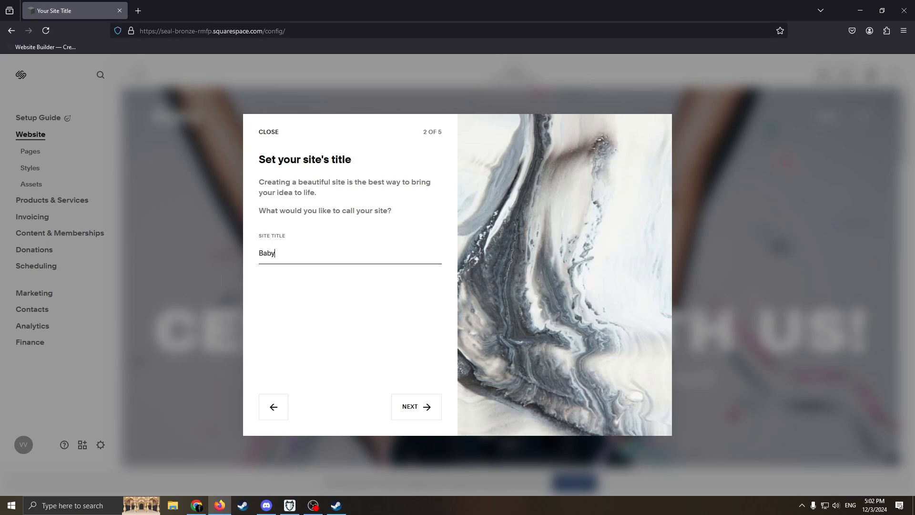
pyautogui.write(' Shower Event')
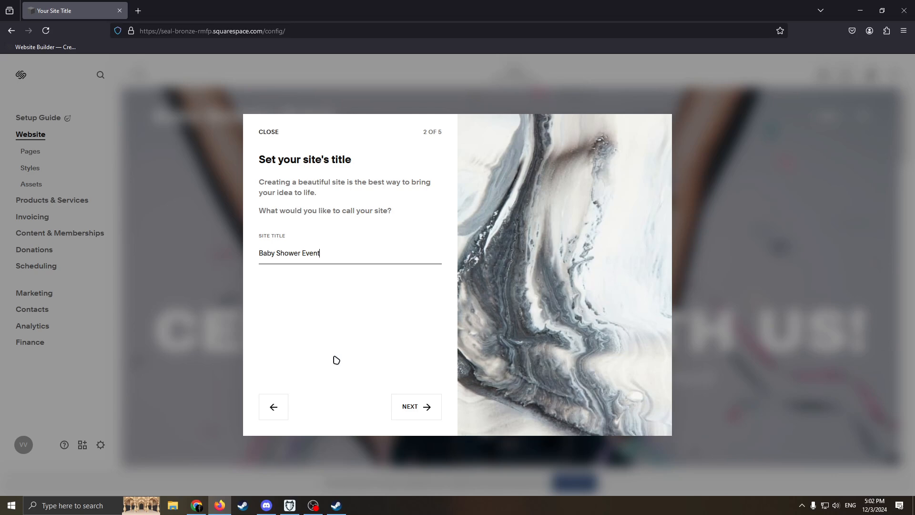
pyautogui.moveTo(328, 261); pyautogui.dragTo(224, 257)
pyautogui.click(430, 404)
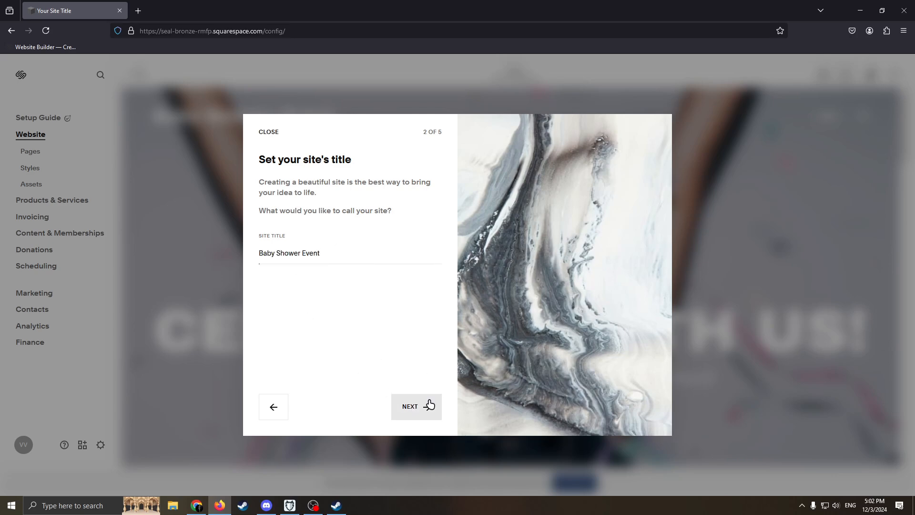
pyautogui.moveTo(351, 252); pyautogui.dragTo(210, 256)
pyautogui.click(434, 404)
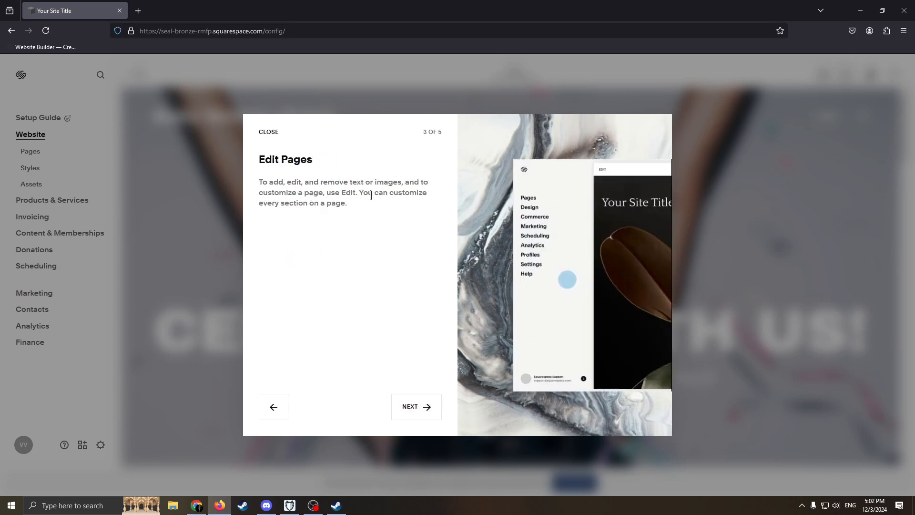
# Step: Close the remaining setup introduction and open the site's Invoicing section
pyautogui.click(422, 404)
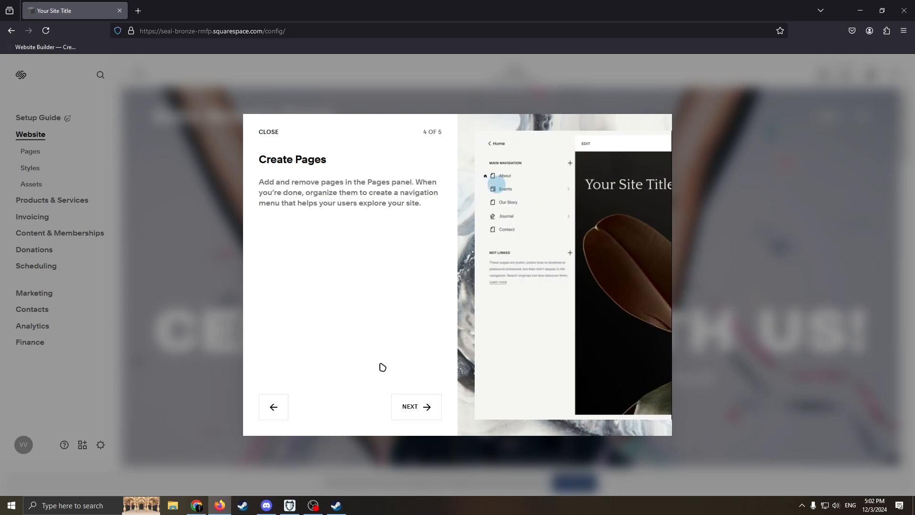
pyautogui.click(270, 133)
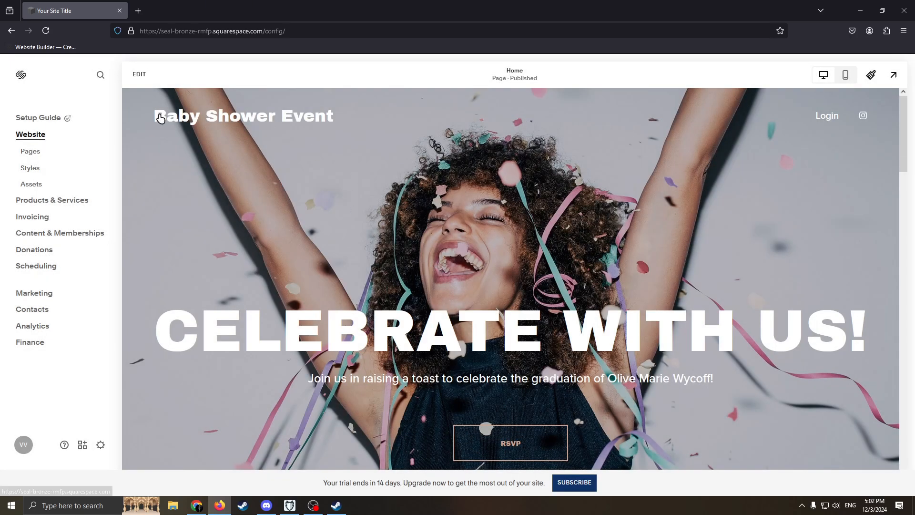
pyautogui.click(233, 151)
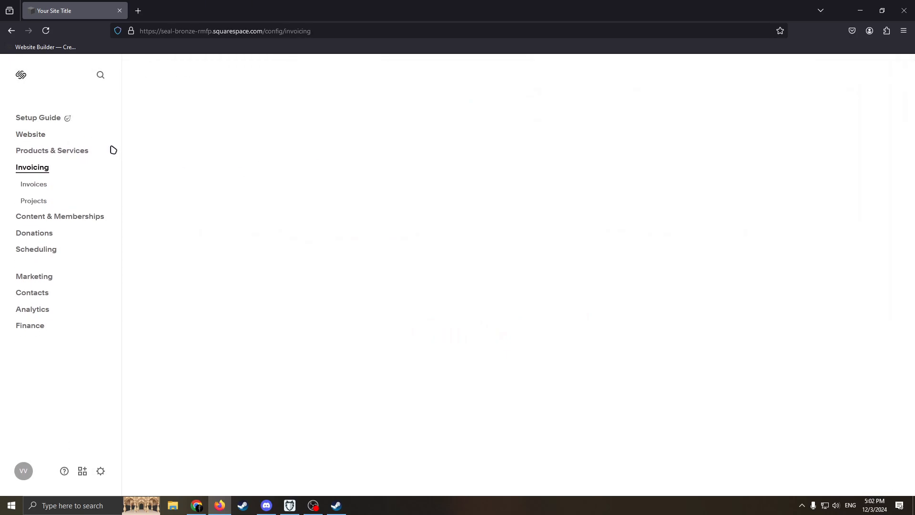
# Step: Open the website's pages and delete the RSVP demo page
pyautogui.click(31, 135)
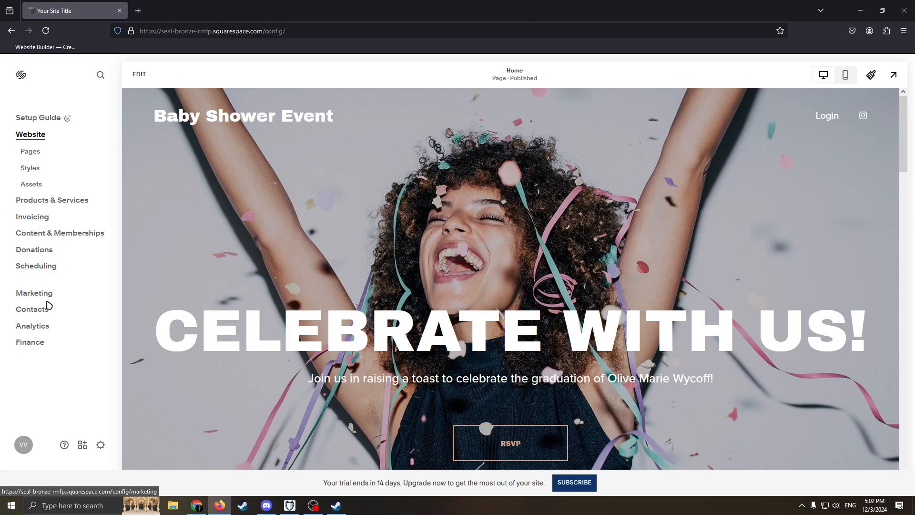
pyautogui.click(30, 151)
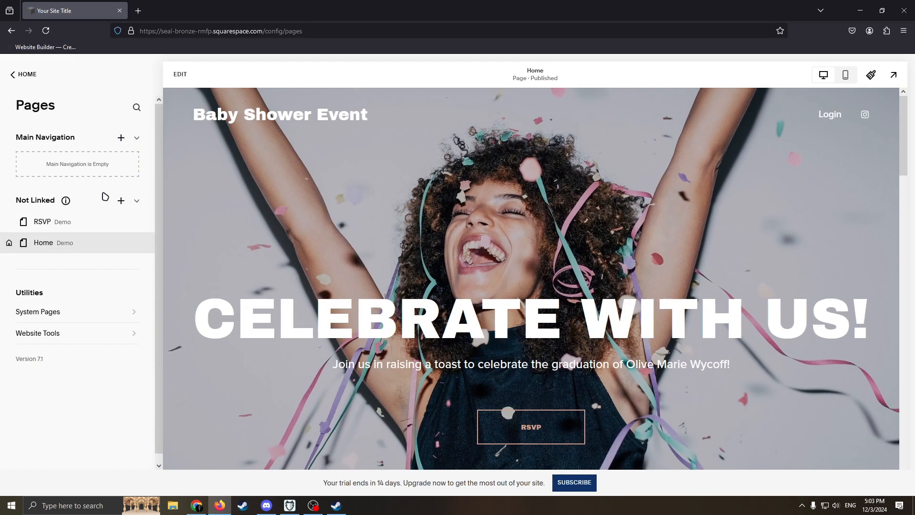
pyautogui.click(9, 223)
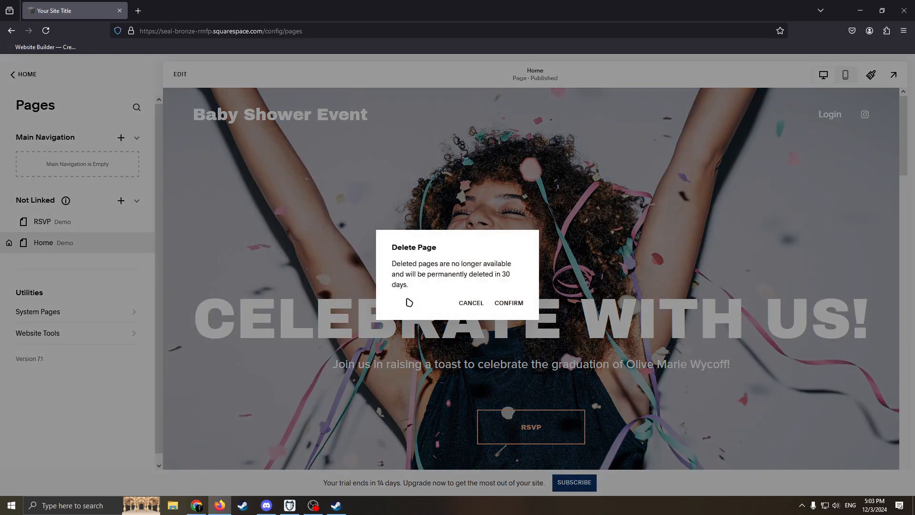
pyautogui.click(500, 303)
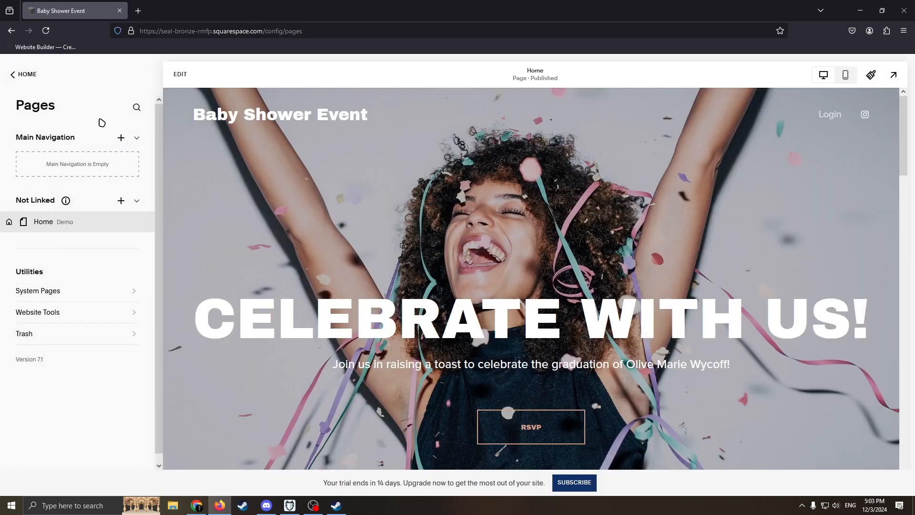
# Step: Review the general settings of the Home page and close them
pyautogui.click(121, 138)
pyautogui.click(56, 261)
pyautogui.click(136, 222)
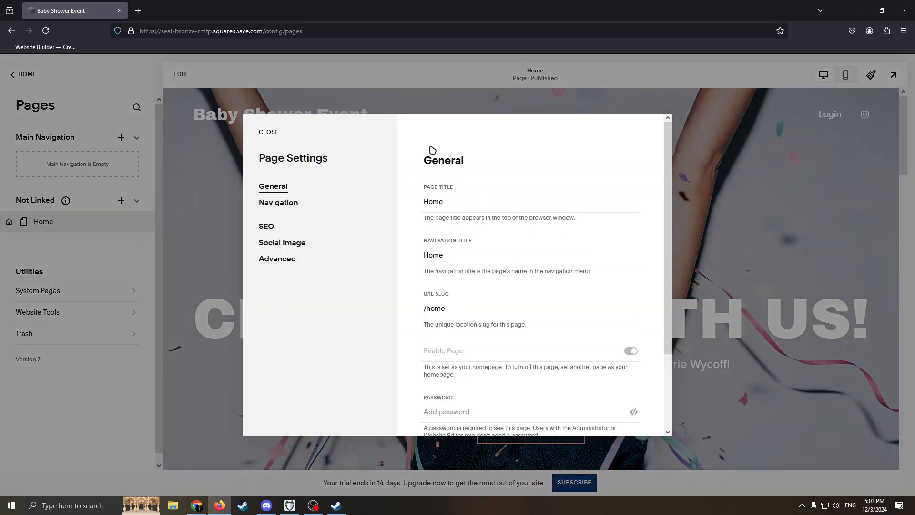
pyautogui.scroll(-3, 462, 192)
pyautogui.click(268, 132)
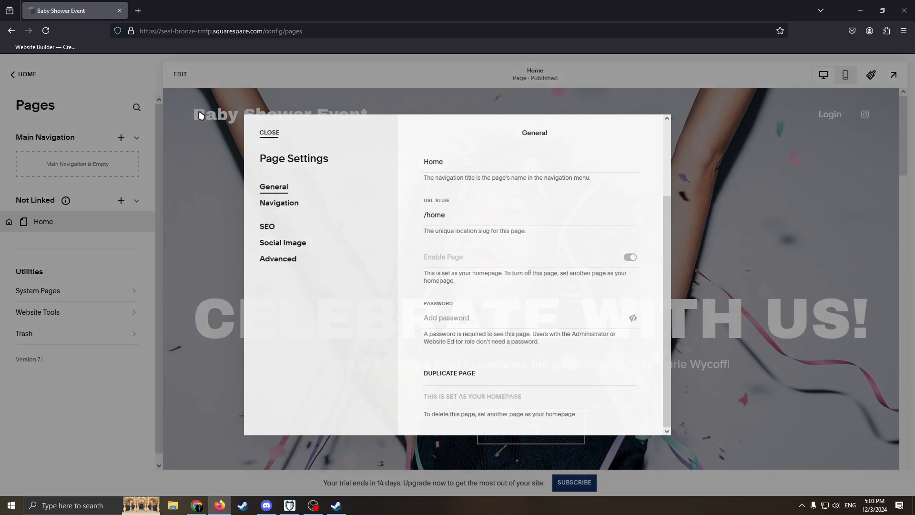
# Step: Open the site styles and try changing the palette's peach accent color to HSL 19, 45, 60
pyautogui.click(32, 77)
pyautogui.click(44, 166)
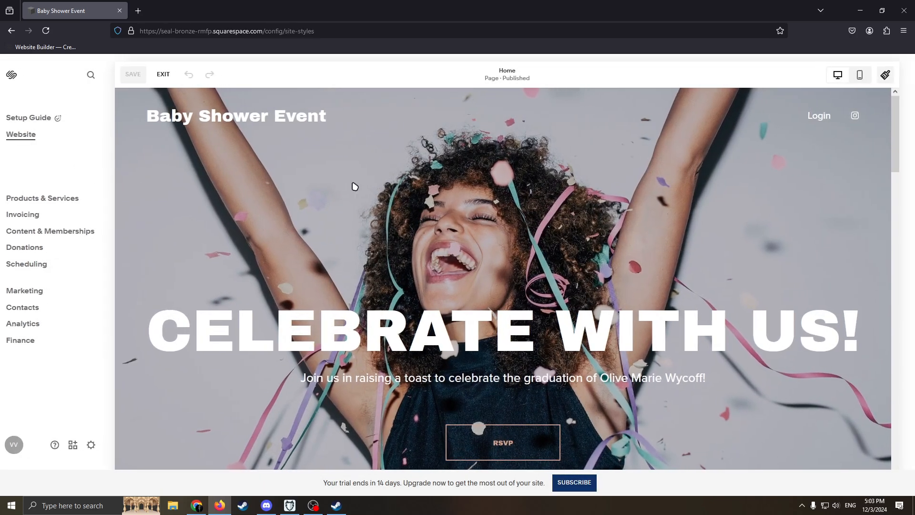
pyautogui.click(517, 296)
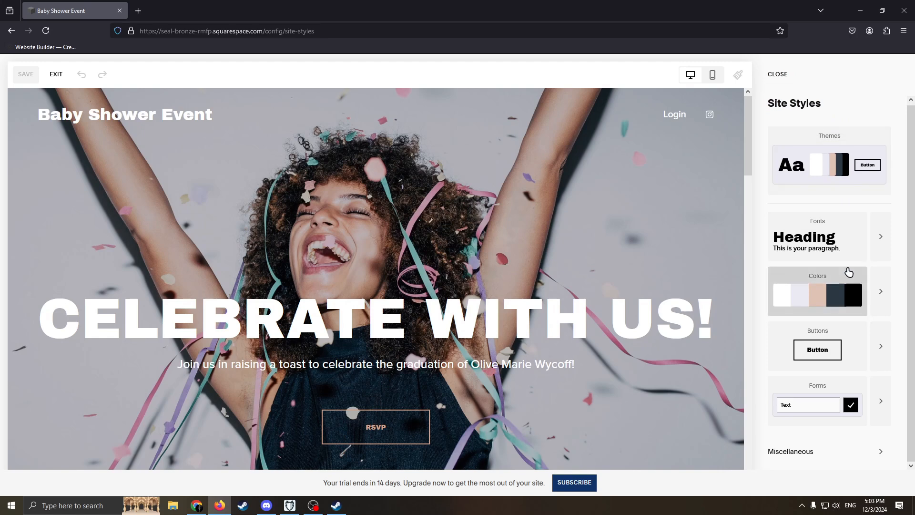
pyautogui.click(883, 300)
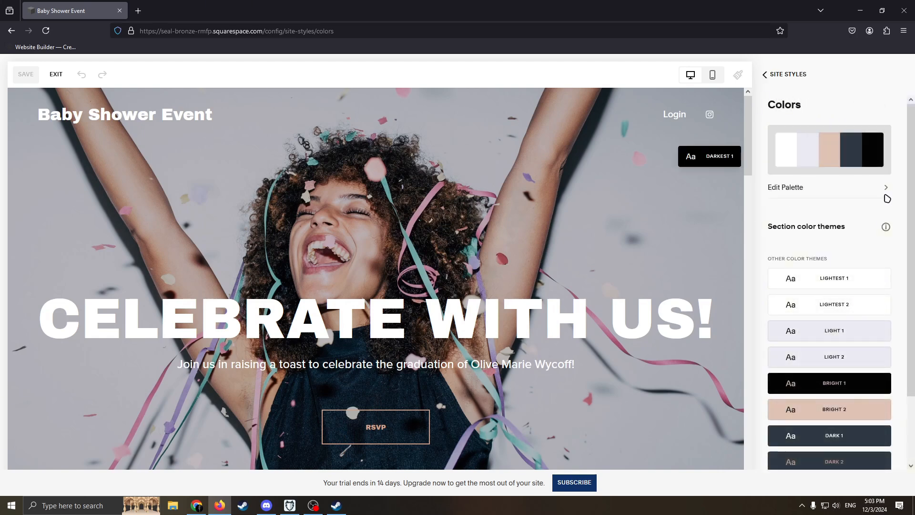
pyautogui.click(861, 140)
pyautogui.click(831, 171)
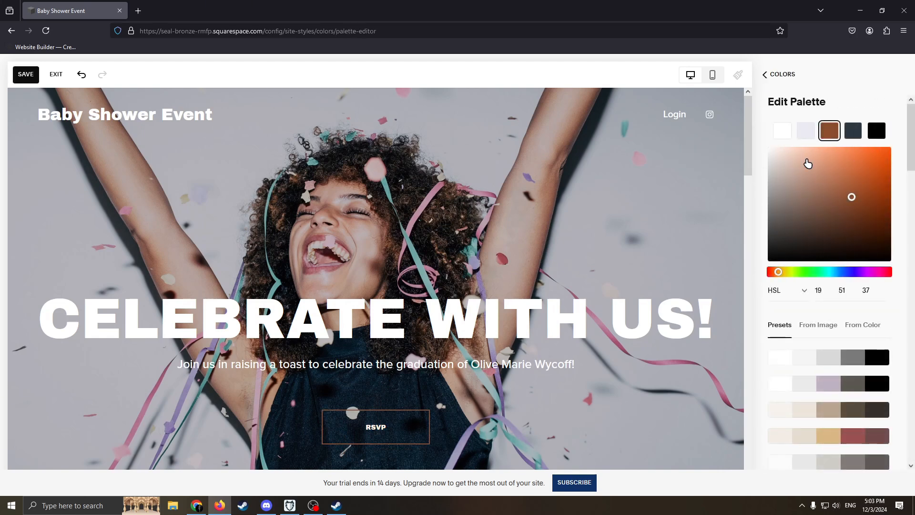
pyautogui.moveTo(831, 171); pyautogui.dragTo(825, 172)
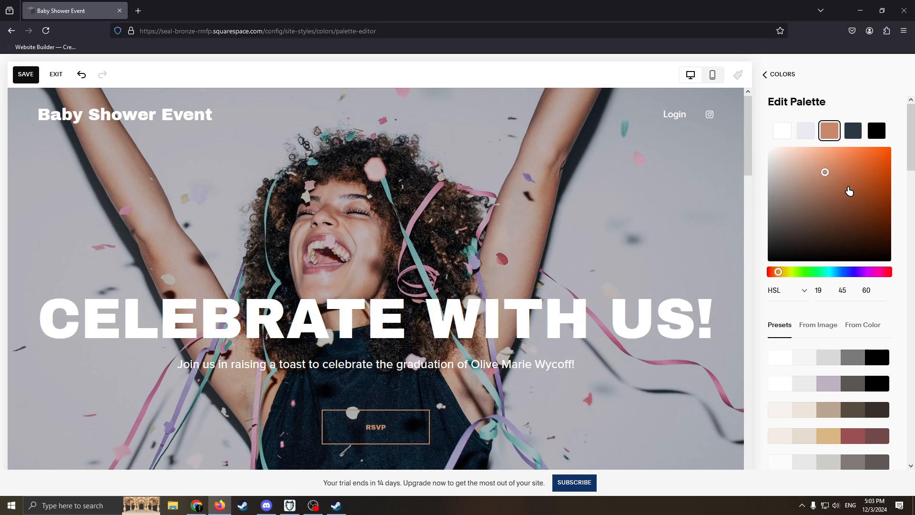
# Step: Try turning the palette's accent color green with HSL 134, 45, 60
pyautogui.click(857, 132)
pyautogui.click(878, 132)
pyautogui.click(832, 132)
pyautogui.moveTo(811, 272); pyautogui.dragTo(815, 272)
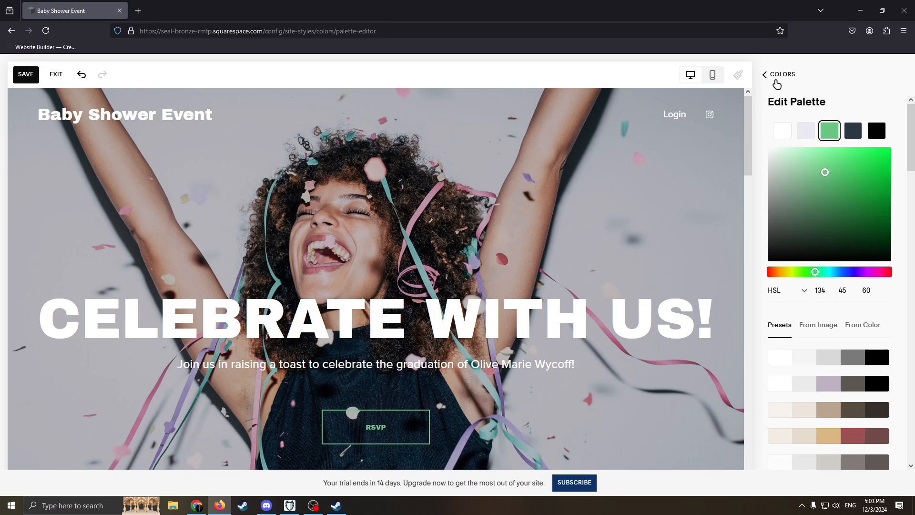
# Step: Discard the unsaved palette changes by reloading the page, and close the site styles
pyautogui.click(777, 76)
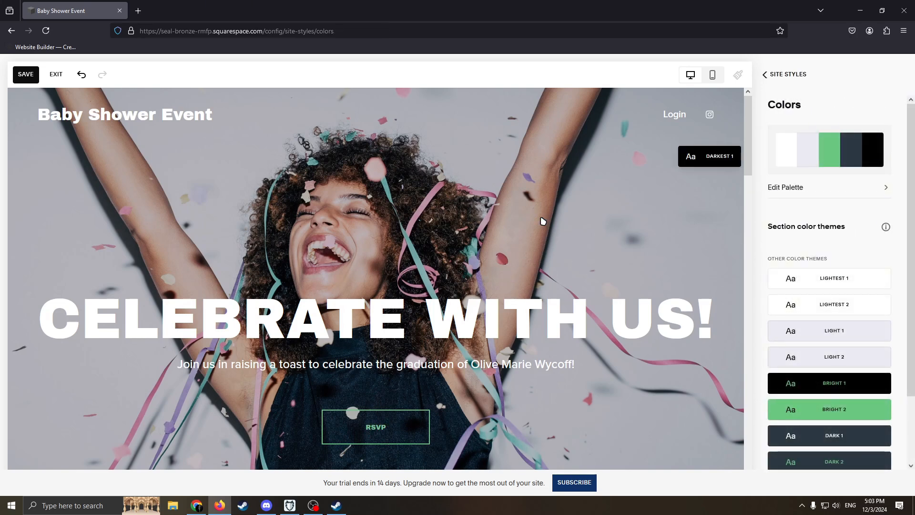
pyautogui.click(764, 75)
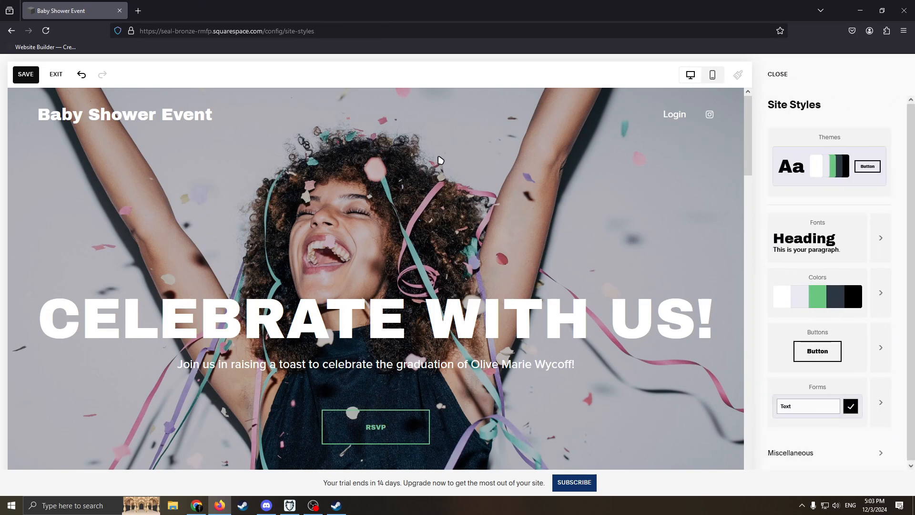
pyautogui.click(46, 30)
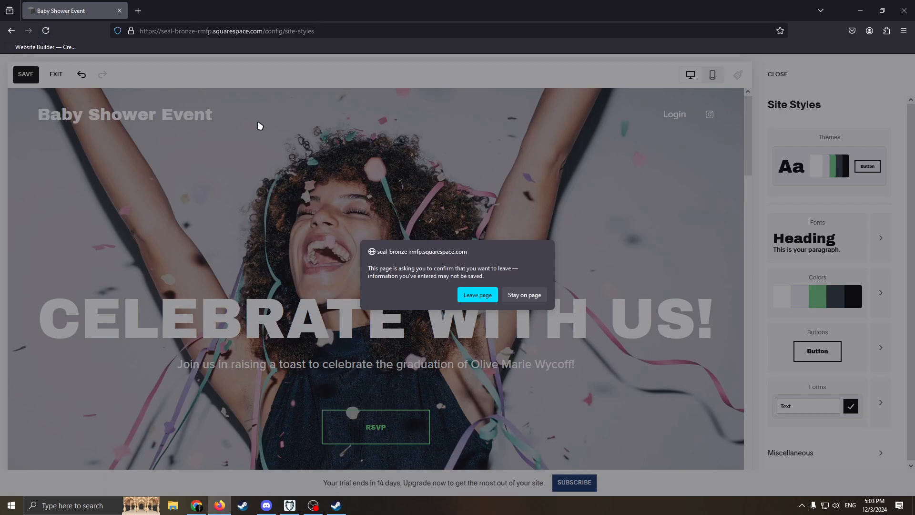
pyautogui.click(476, 294)
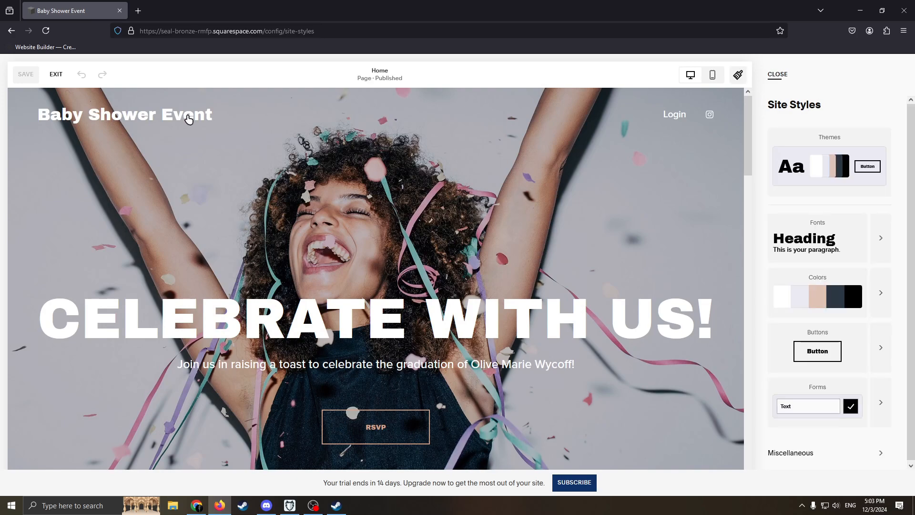
pyautogui.click(776, 75)
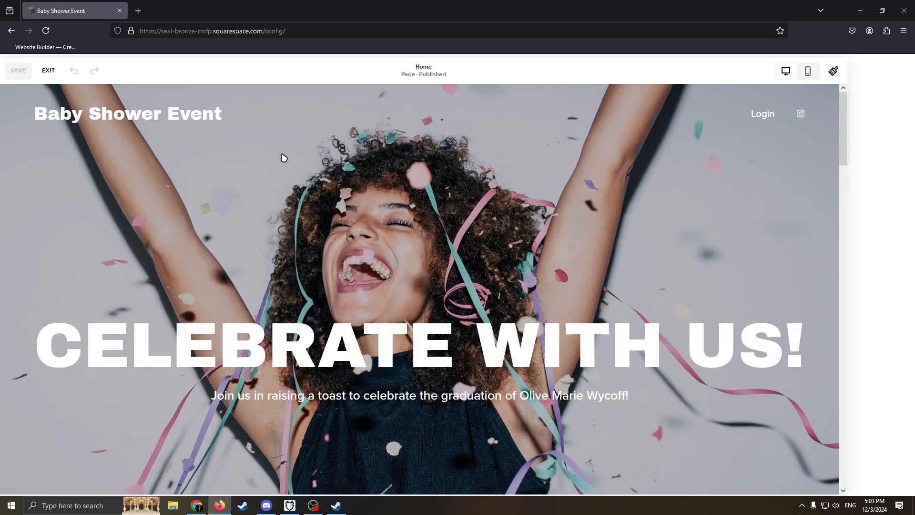
# Step: Look over the Home page's hero section in the page editor
pyautogui.scroll(-7, 568, 229)
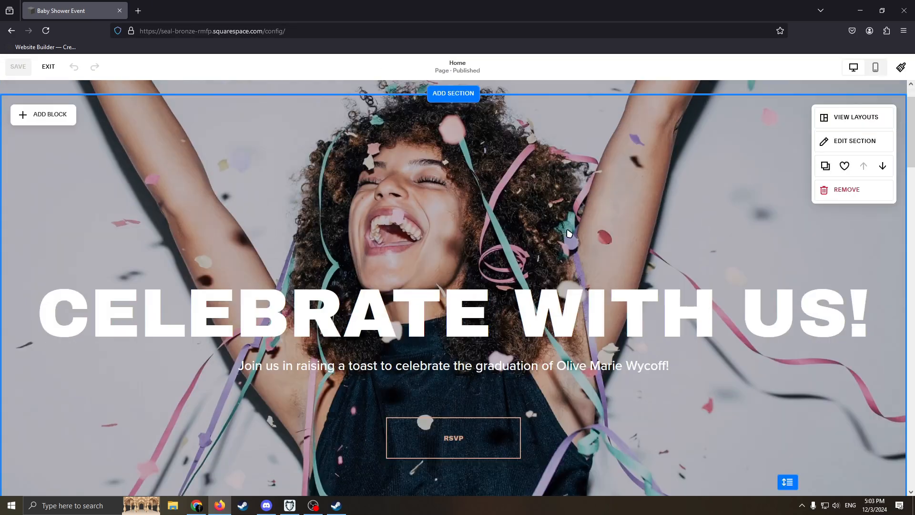
pyautogui.scroll(7, 620, 212)
pyautogui.scroll(-3, 585, 260)
pyautogui.scroll(3, 584, 260)
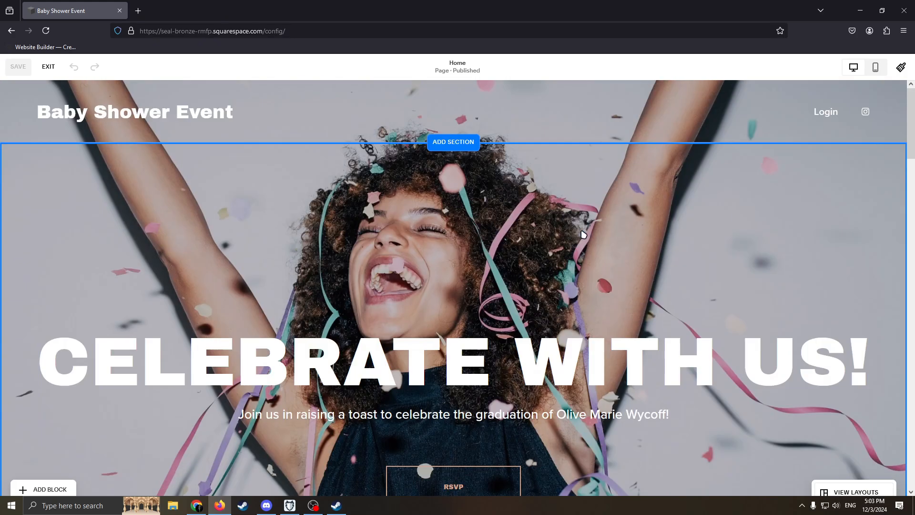
pyautogui.scroll(-5, 290, 327)
pyautogui.scroll(4, 581, 204)
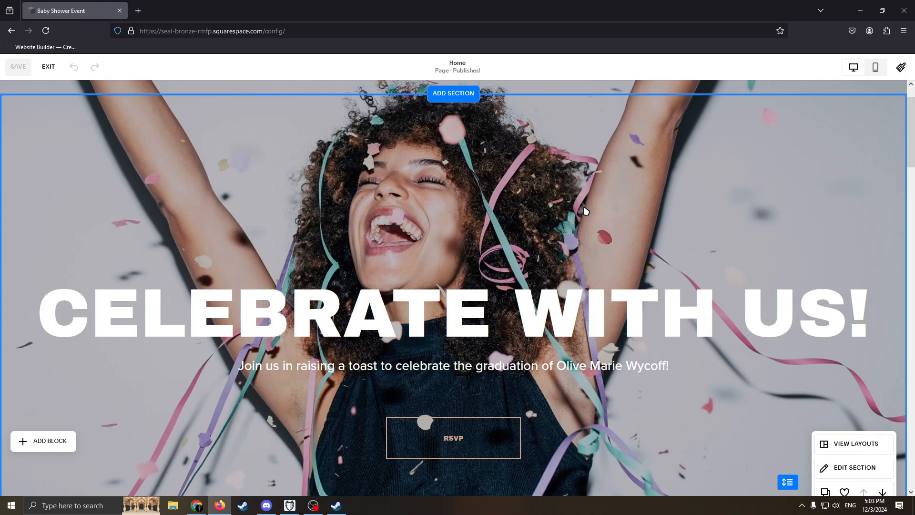
pyautogui.scroll(1, 547, 241)
pyautogui.scroll(-1, 484, 233)
pyautogui.scroll(-1, 484, 232)
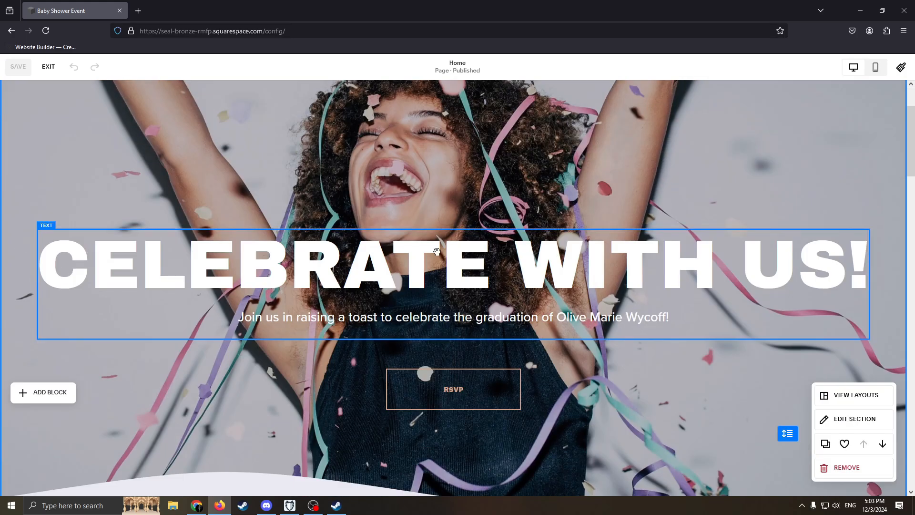
# Step: Shift the "CELEBRATE WITH US!" text block one column to the right and stretch its left edge back to the content margin
pyautogui.moveTo(437, 251); pyautogui.dragTo(472, 252)
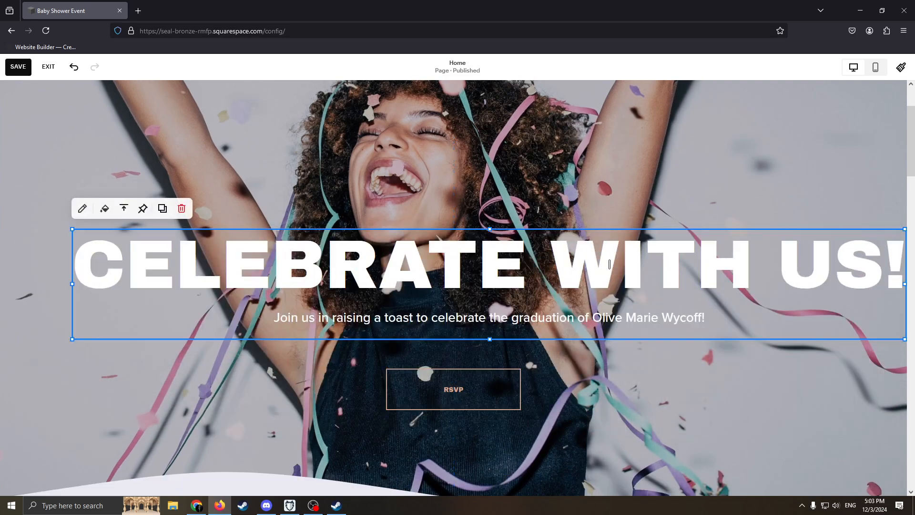
pyautogui.click(444, 238)
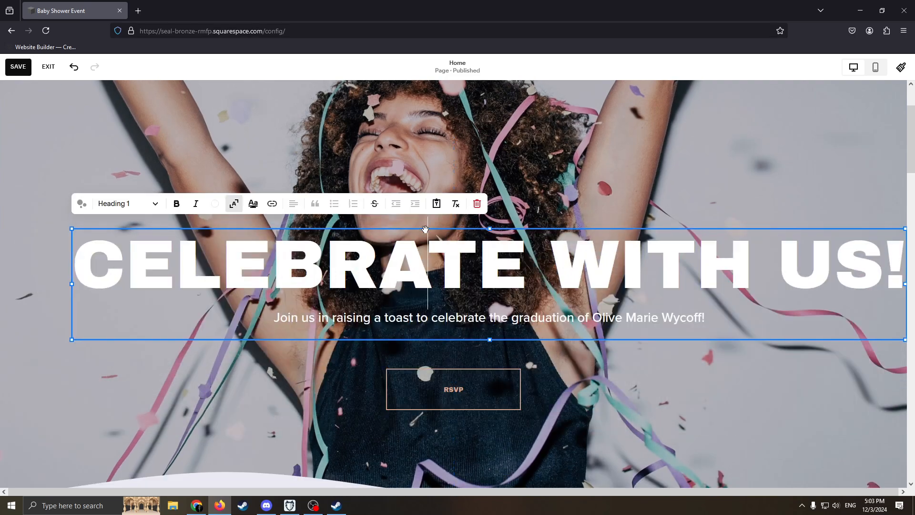
pyautogui.click(515, 229)
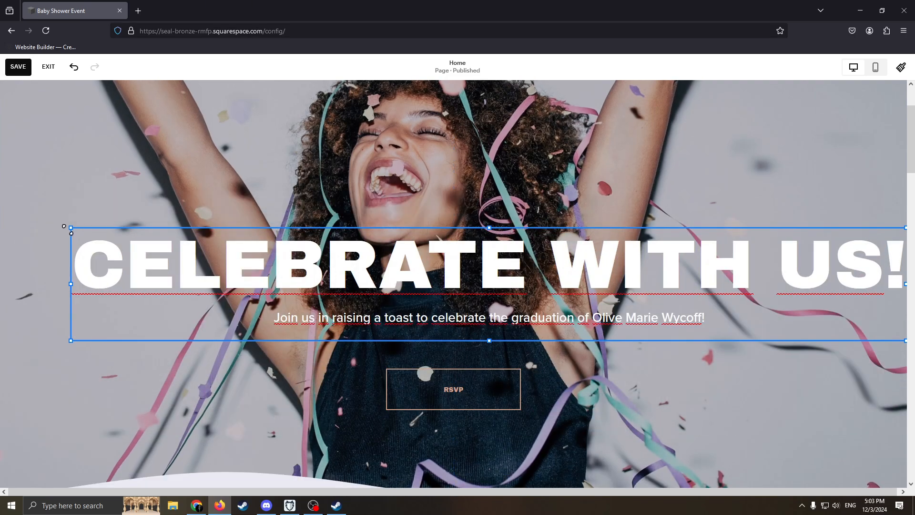
pyautogui.moveTo(64, 226); pyautogui.dragTo(36, 251)
pyautogui.click(501, 226)
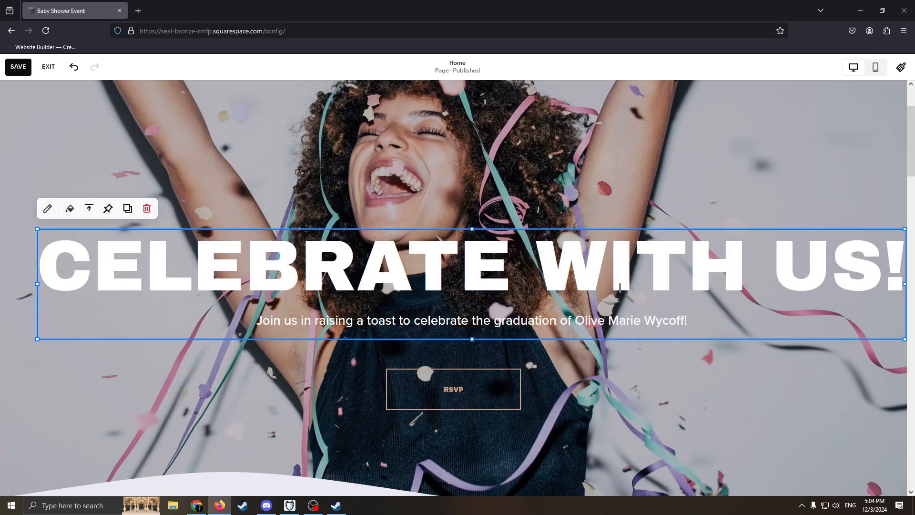
# Step: Try to clear the text of the "CELEBRATE WITH US!" heading block
pyautogui.moveTo(898, 270); pyautogui.dragTo(35, 293)
pyautogui.press('BackSpace')
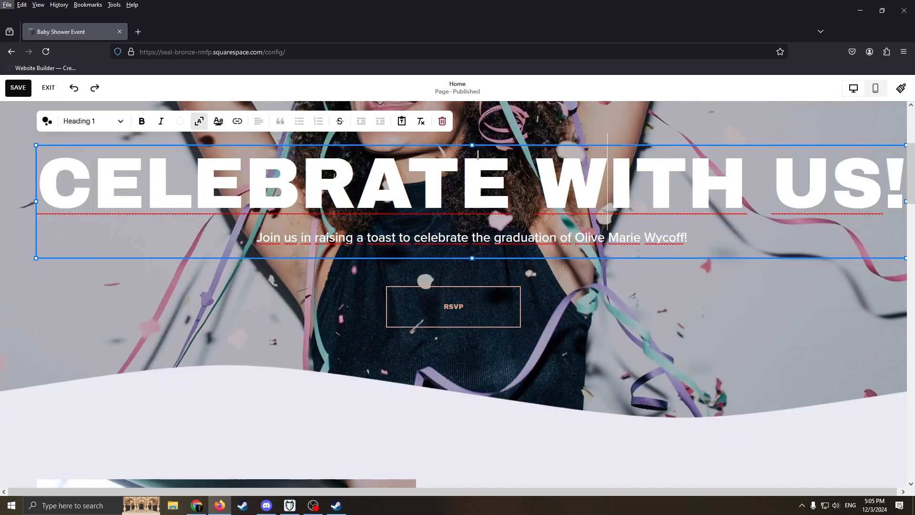
pyautogui.moveTo(130, 165); pyautogui.dragTo(744, 137)
pyautogui.moveTo(689, 218); pyautogui.dragTo(211, 219)
pyautogui.moveTo(611, 181); pyautogui.dragTo(143, 184)
# Step: Reword the line below the hero heading to "Join us in baby shower event of" followed by the honoree's first name
pyautogui.moveTo(689, 218); pyautogui.dragTo(738, 227)
pyautogui.click(530, 201)
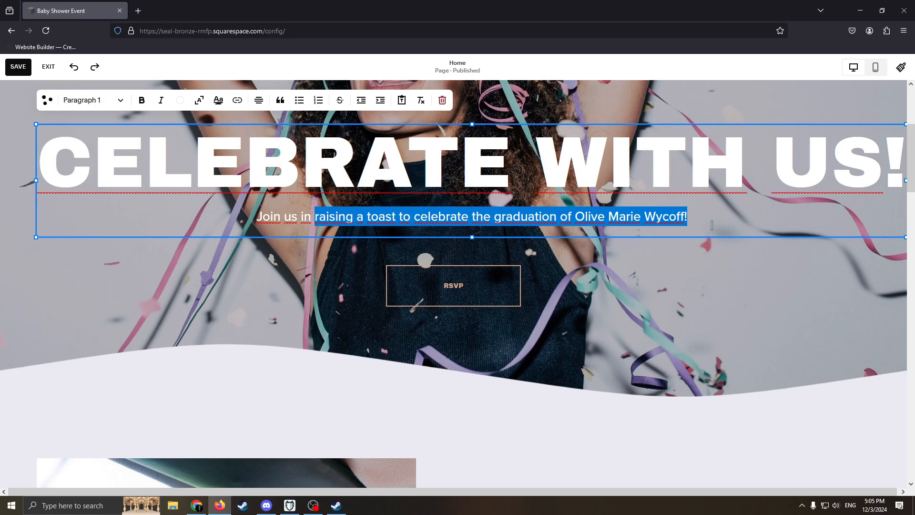
pyautogui.press('BackSpace')
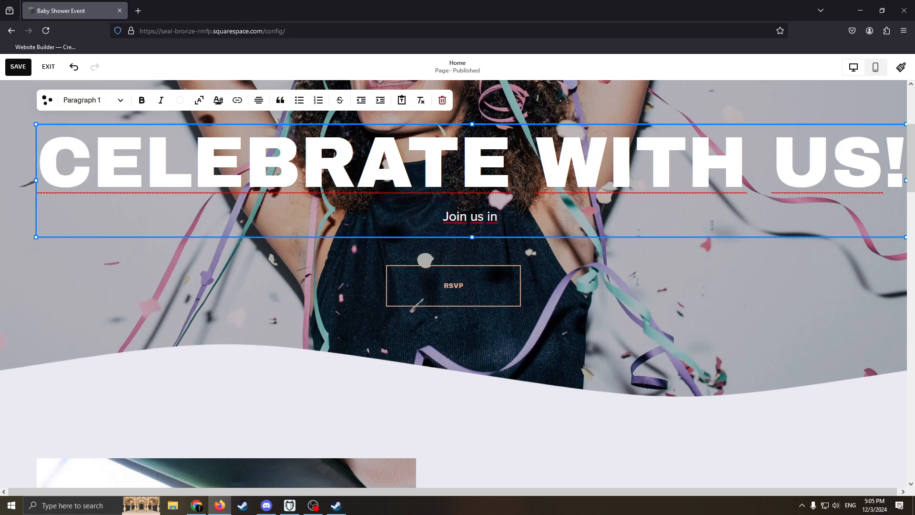
pyautogui.write('baby ')
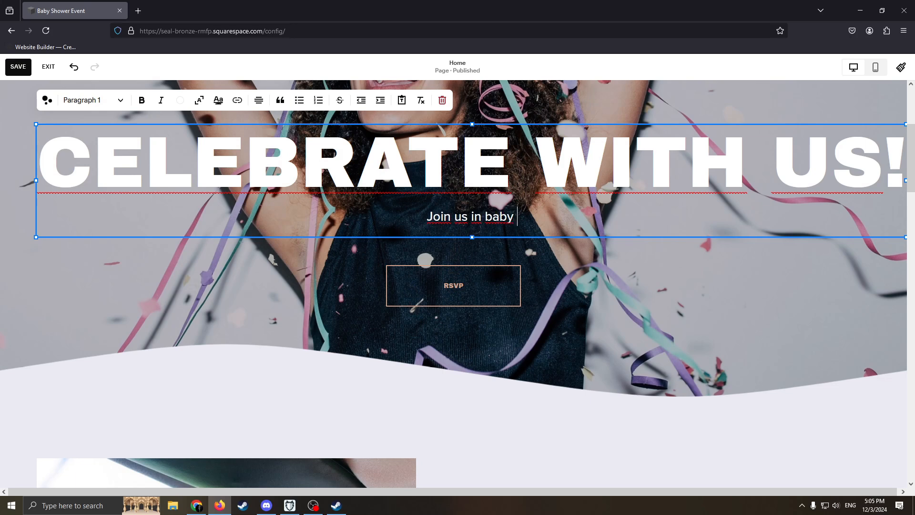
pyautogui.write('shower ')
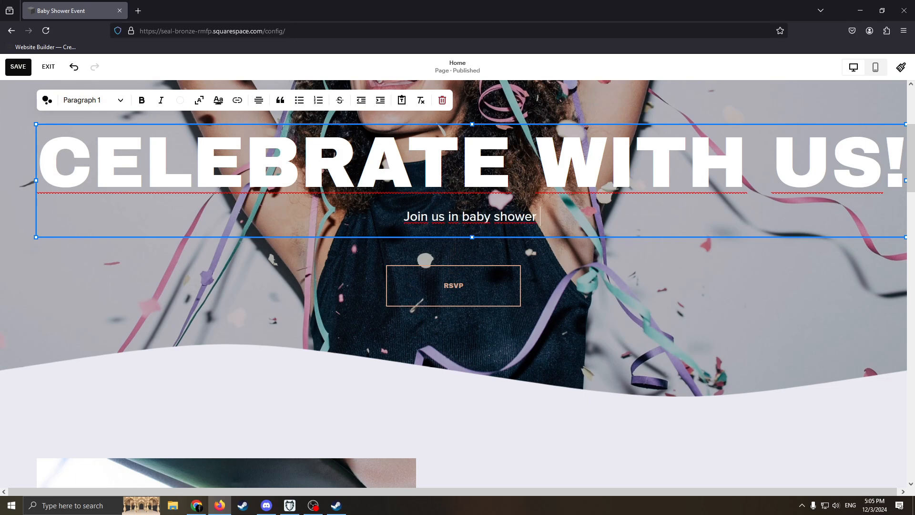
pyautogui.write('event')
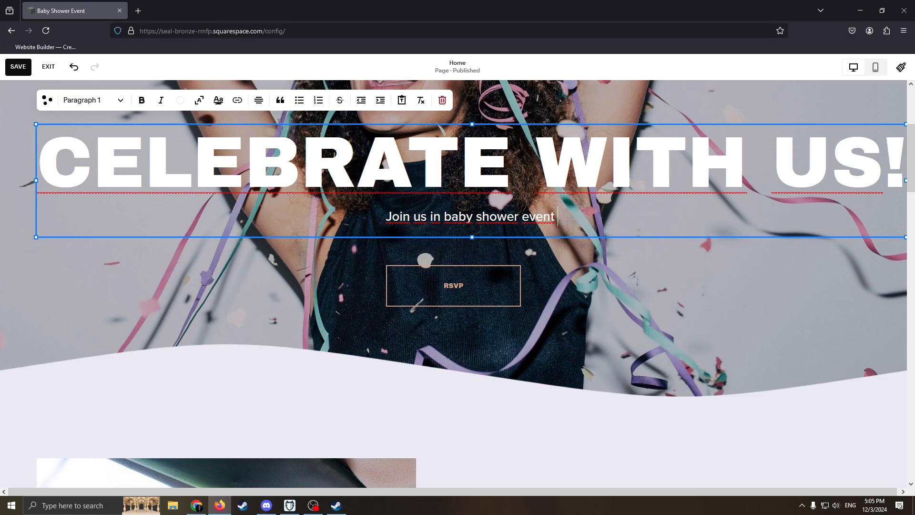
pyautogui.write(' of Marie')
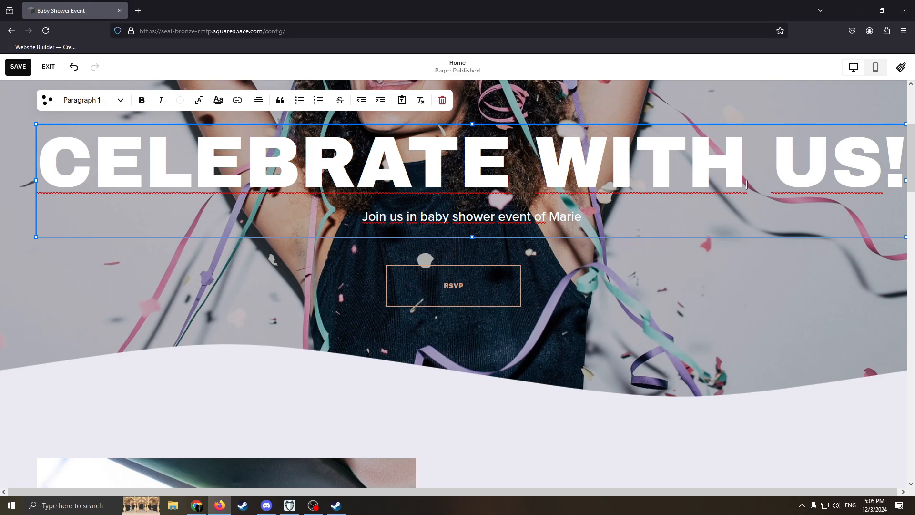
pyautogui.moveTo(599, 200)
pyautogui.mouseDown()
pyautogui.moveTo(607, 157)
pyautogui.moveTo(602, 210)
pyautogui.mouseUp()
pyautogui.scroll(4, 619, 232)
pyautogui.click(586, 249)
pyautogui.scroll(-6, 598, 263)
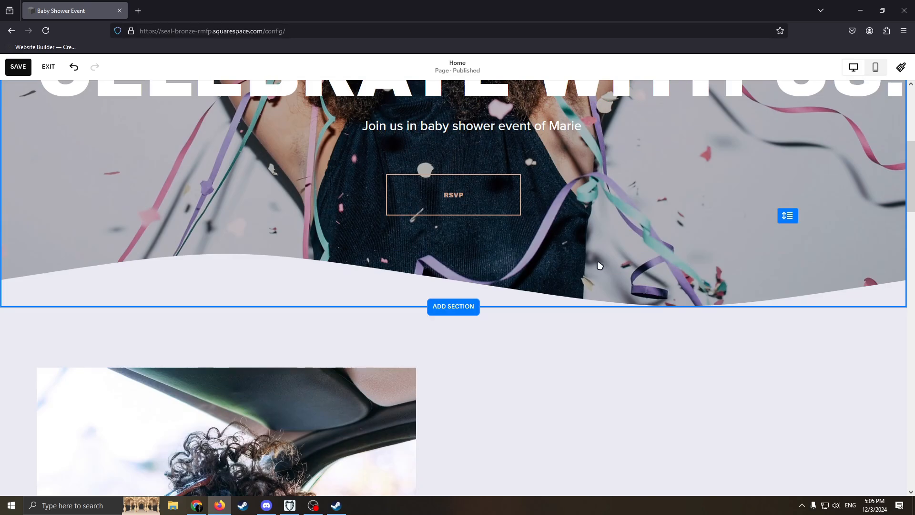
pyautogui.scroll(6, 524, 214)
pyautogui.scroll(-3, 696, 149)
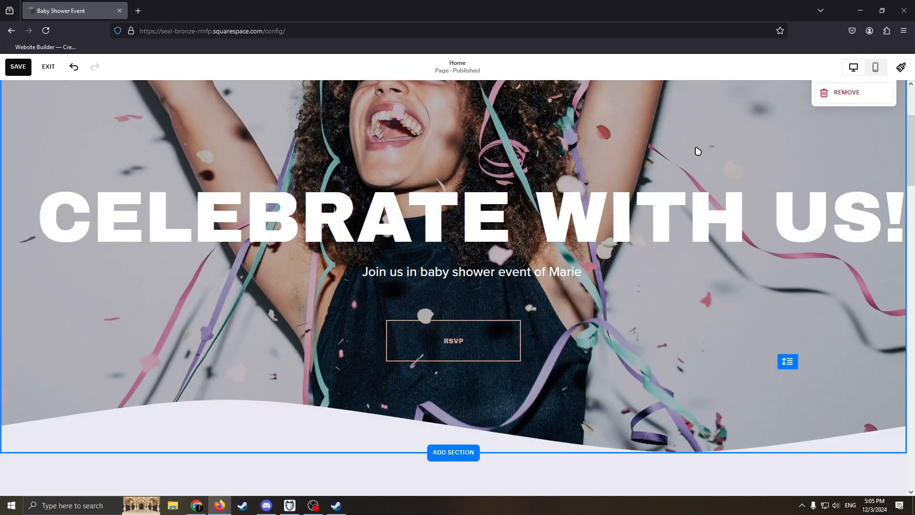
pyautogui.scroll(2, 629, 229)
pyautogui.scroll(-1, 628, 229)
pyautogui.scroll(2, 629, 228)
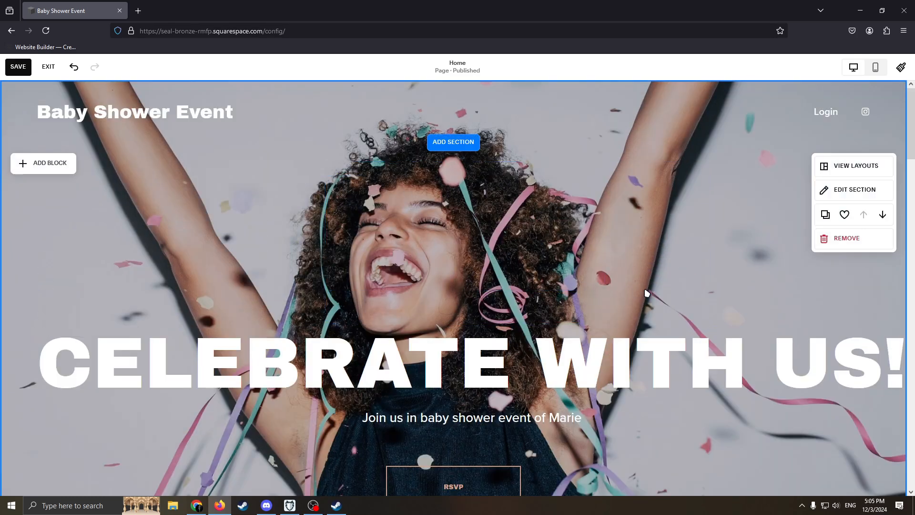
# Step: Examine the hero section's layout settings, background image replacement options and color settings
pyautogui.scroll(-1, 601, 227)
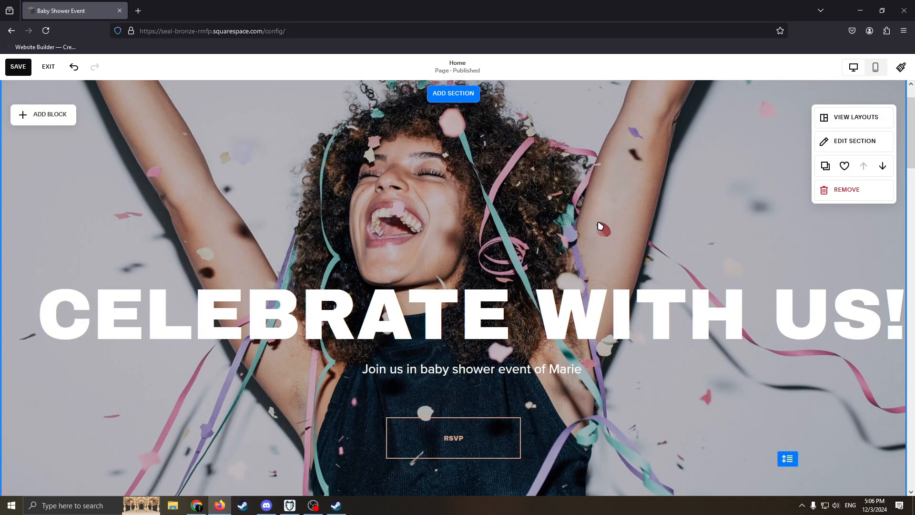
pyautogui.scroll(1, 709, 174)
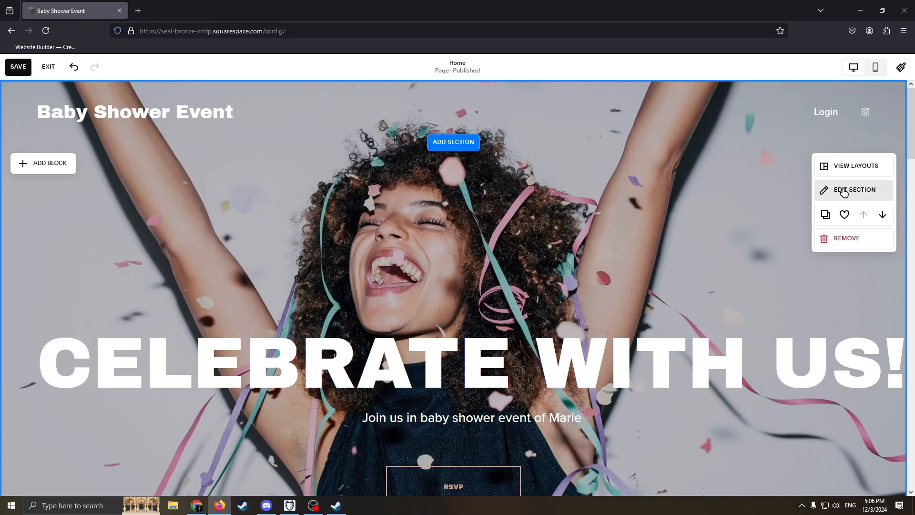
pyautogui.click(841, 193)
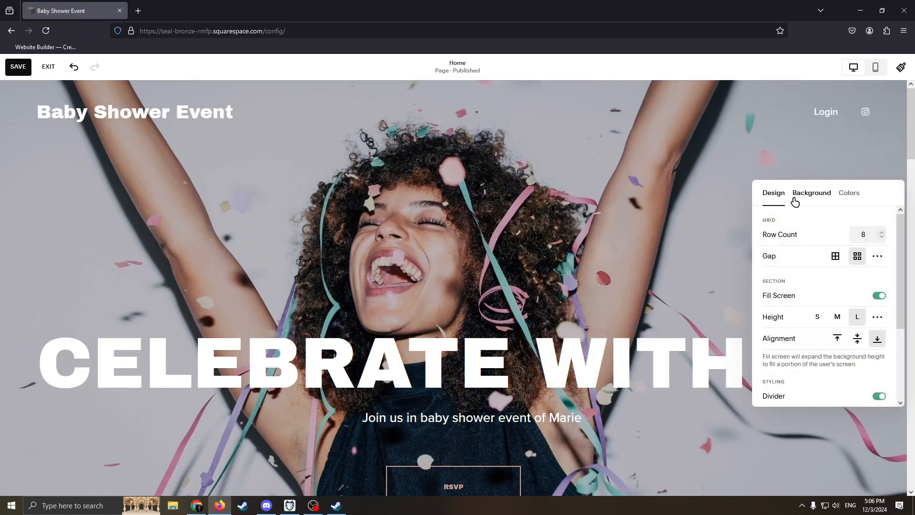
pyautogui.click(805, 194)
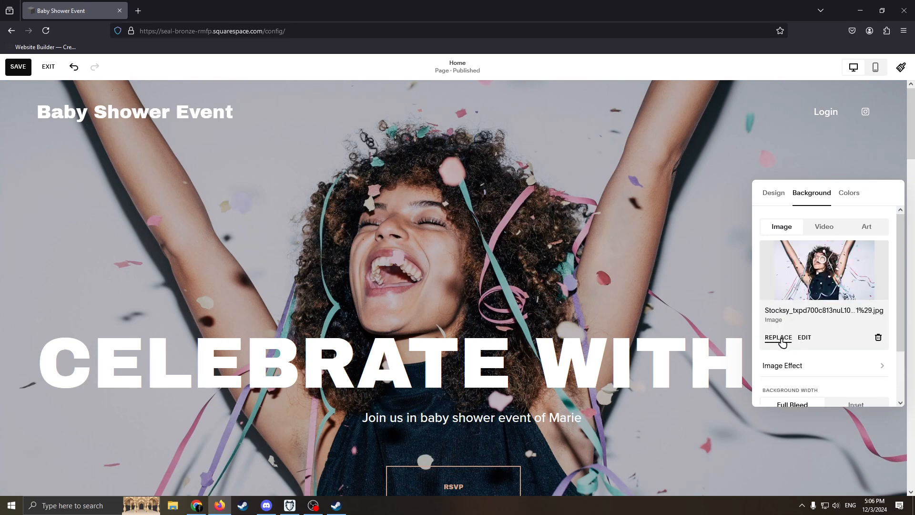
pyautogui.click(779, 338)
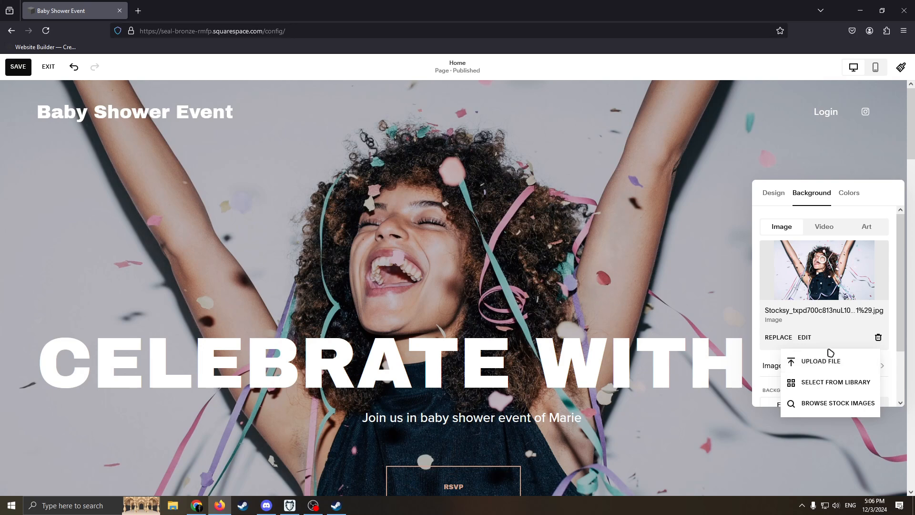
pyautogui.click(614, 293)
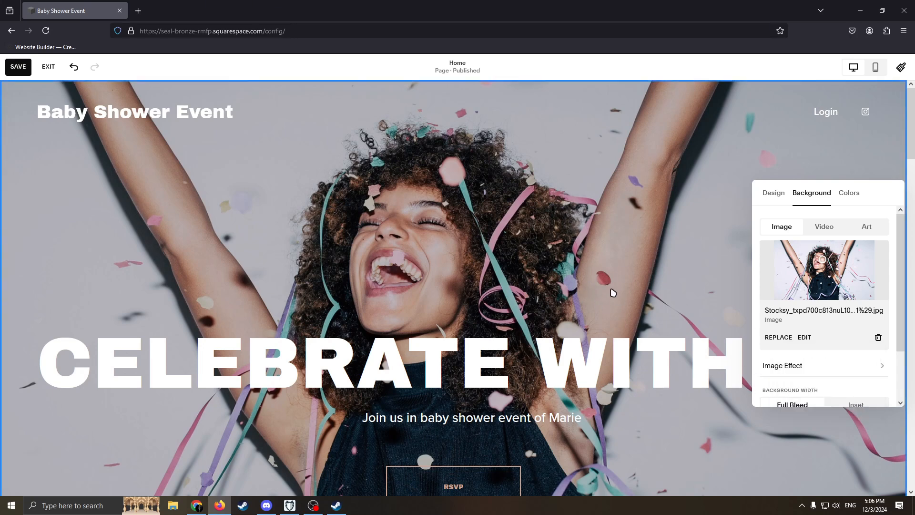
pyautogui.click(849, 192)
pyautogui.click(625, 258)
# Step: Delete the RSVP button from the hero section
pyautogui.scroll(-6, 637, 282)
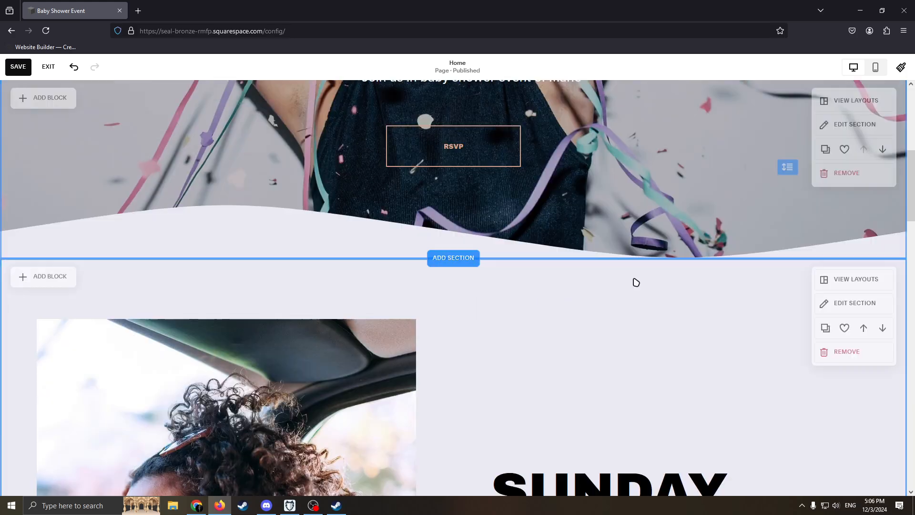
pyautogui.scroll(6, 636, 282)
pyautogui.moveTo(540, 433); pyautogui.dragTo(518, 311)
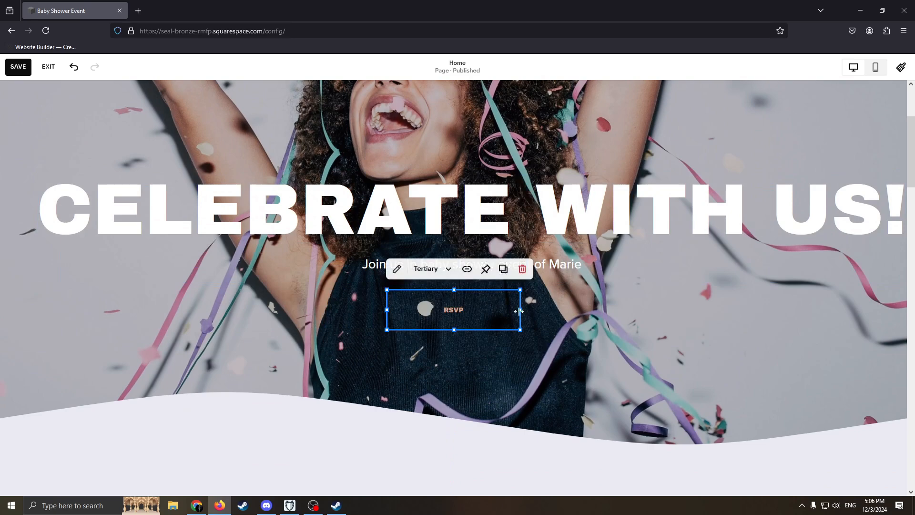
pyautogui.click(523, 270)
# Step: Add a Button block to the hero section and place it centered below the "Join us in baby shower event" line
pyautogui.scroll(2, 545, 361)
pyautogui.click(40, 199)
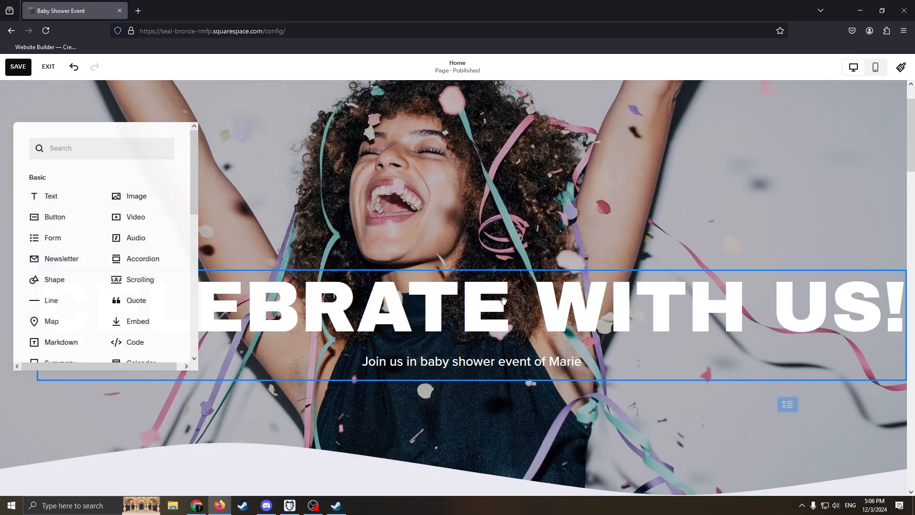
pyautogui.click(54, 217)
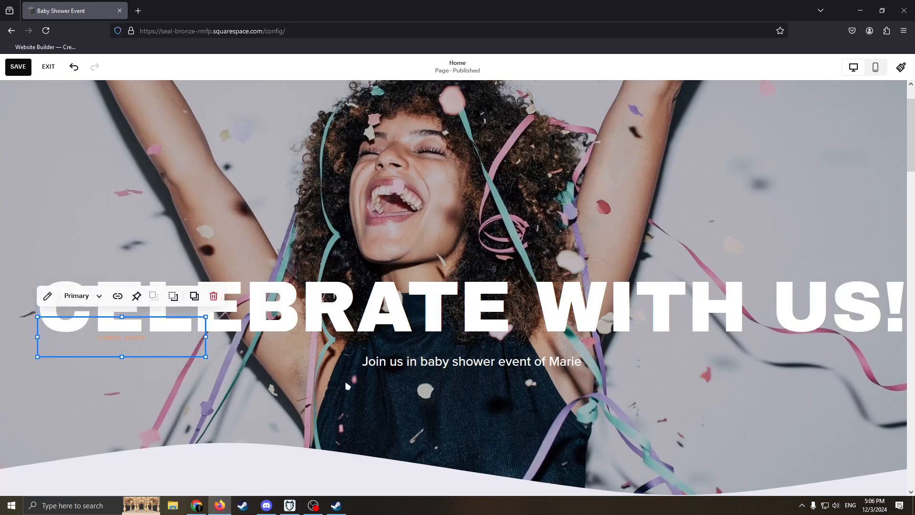
pyautogui.moveTo(143, 348); pyautogui.dragTo(507, 465)
pyautogui.moveTo(464, 430); pyautogui.dragTo(451, 427)
pyautogui.click(82, 189)
pyautogui.click(35, 108)
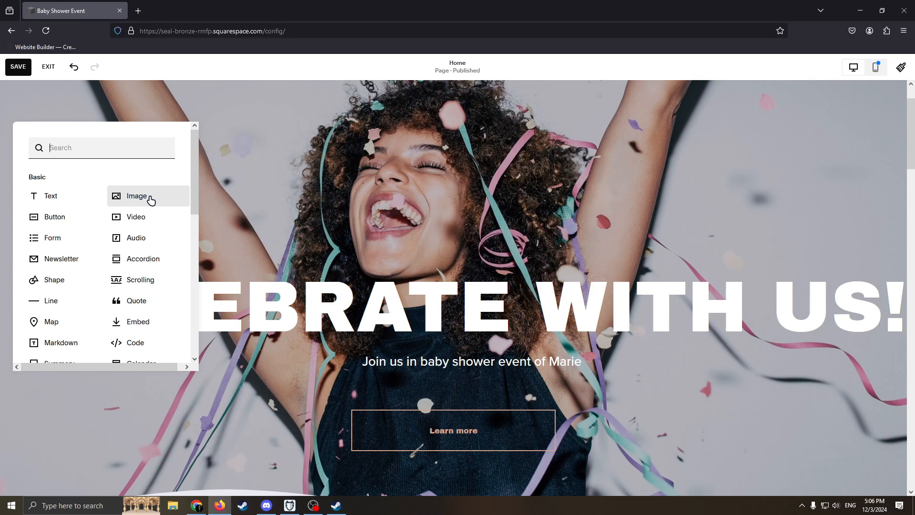
pyautogui.click(248, 231)
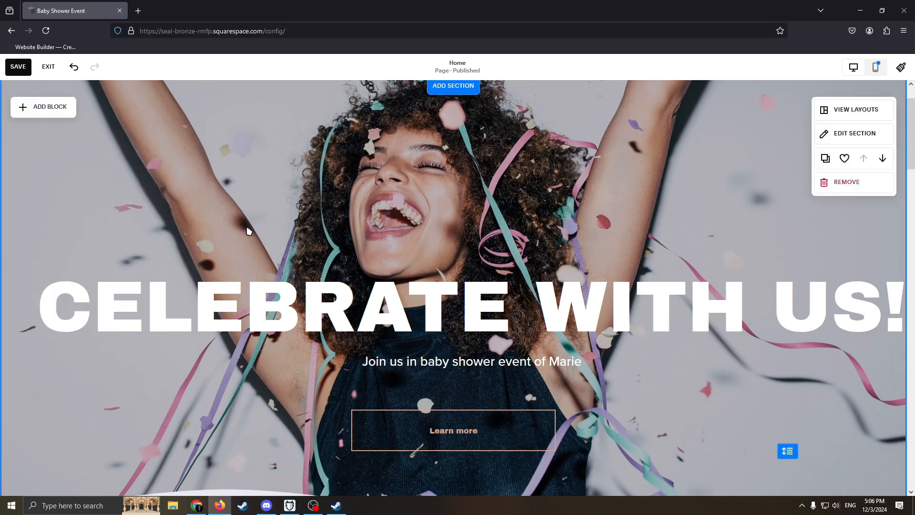
# Step: Look over the Home page sections below the hero, including the date and location blocks
pyautogui.scroll(-4, 299, 211)
pyautogui.scroll(-7, 305, 229)
pyautogui.scroll(5, 329, 239)
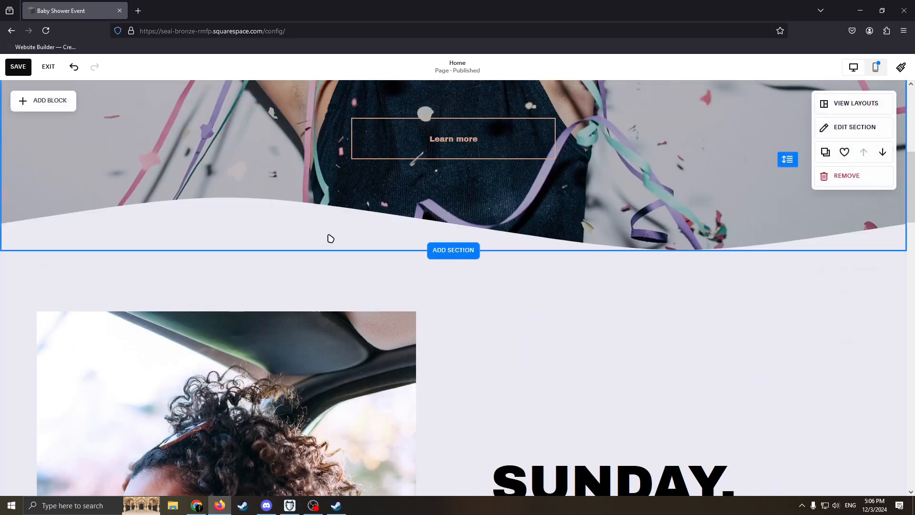
pyautogui.scroll(-6, 429, 241)
pyautogui.scroll(5, 474, 243)
pyautogui.scroll(-5, 519, 151)
pyautogui.scroll(5, 534, 215)
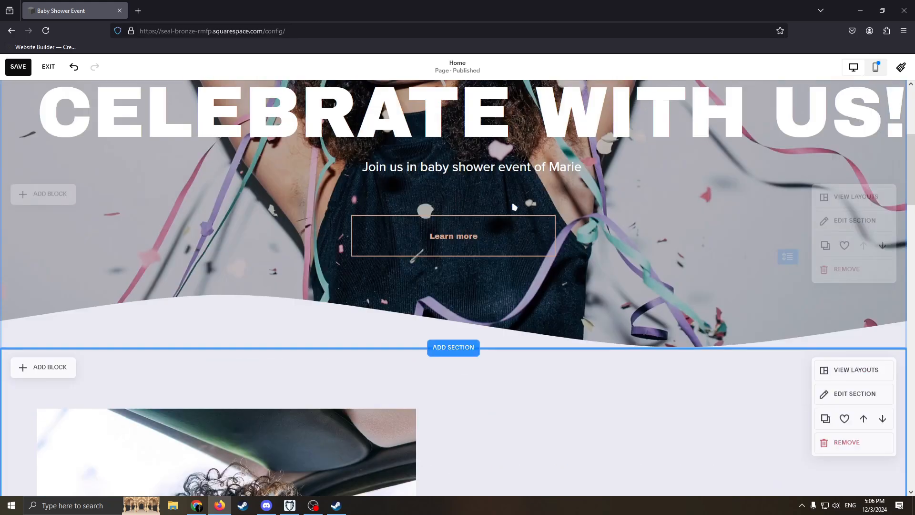
pyautogui.scroll(-10, 513, 205)
pyautogui.scroll(1, 482, 267)
pyautogui.scroll(-2, 479, 272)
pyautogui.scroll(6, 466, 266)
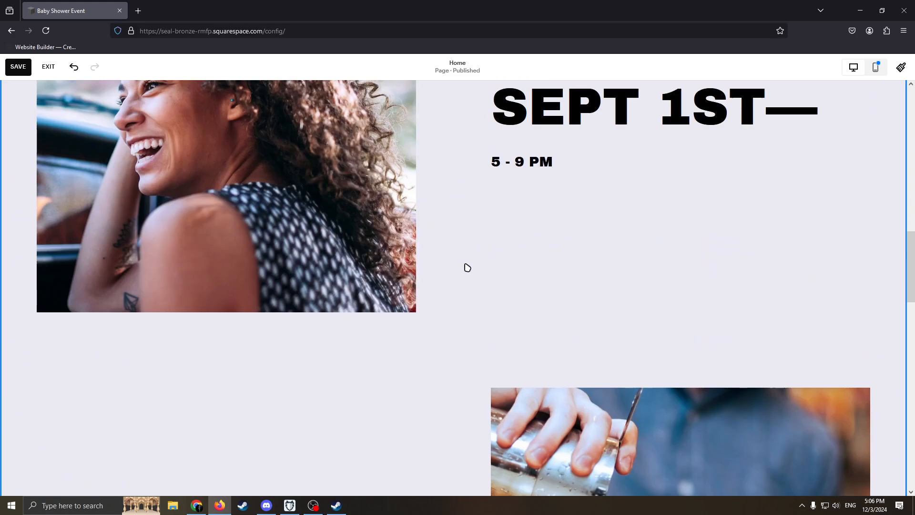
# Step: Remove the RSVP section containing the "I'll Be There!" button from the Home page
pyautogui.scroll(-5, 490, 269)
pyautogui.scroll(-5, 491, 270)
pyautogui.scroll(1, 698, 313)
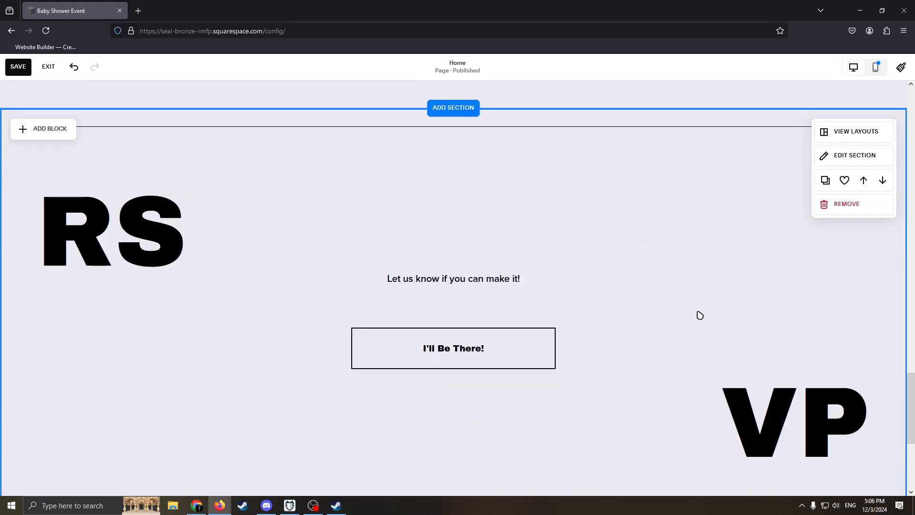
pyautogui.click(827, 211)
pyautogui.click(514, 296)
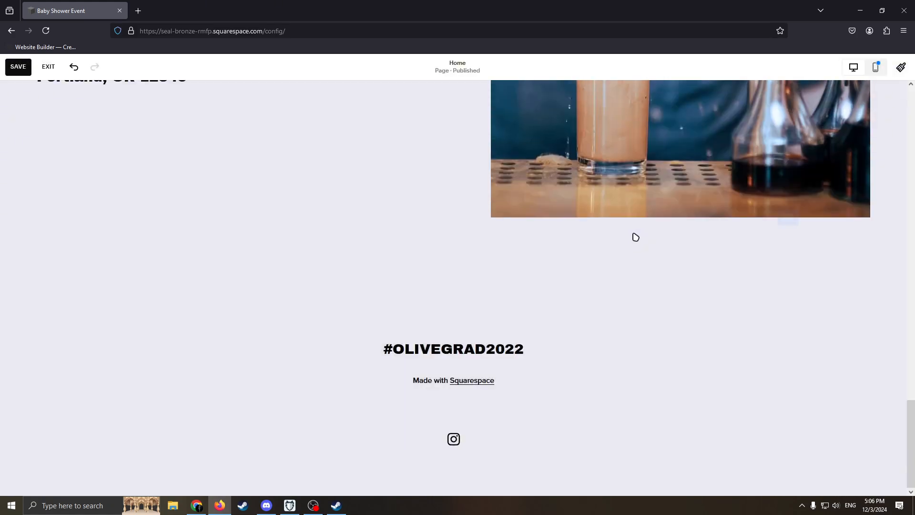
# Step: Browse the section templates available for insertion directly below the hero section
pyautogui.scroll(3, 528, 281)
pyautogui.scroll(12, 527, 280)
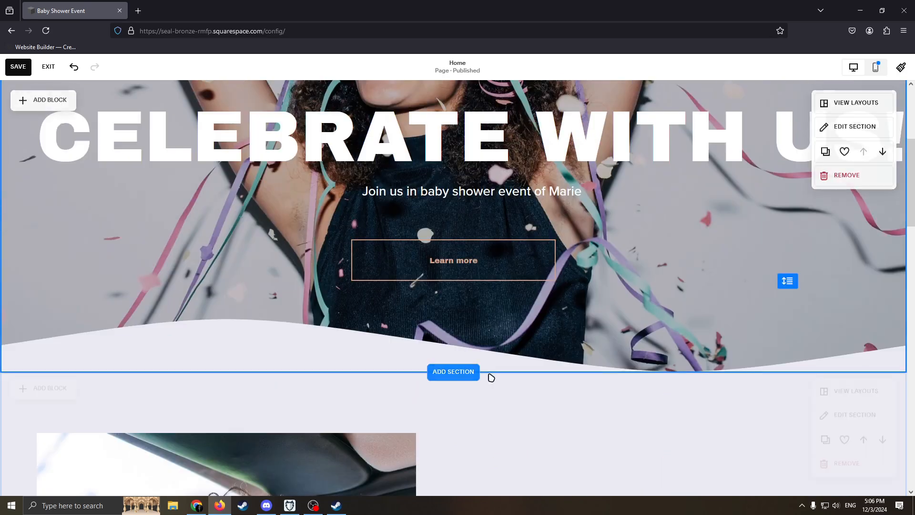
pyautogui.click(454, 372)
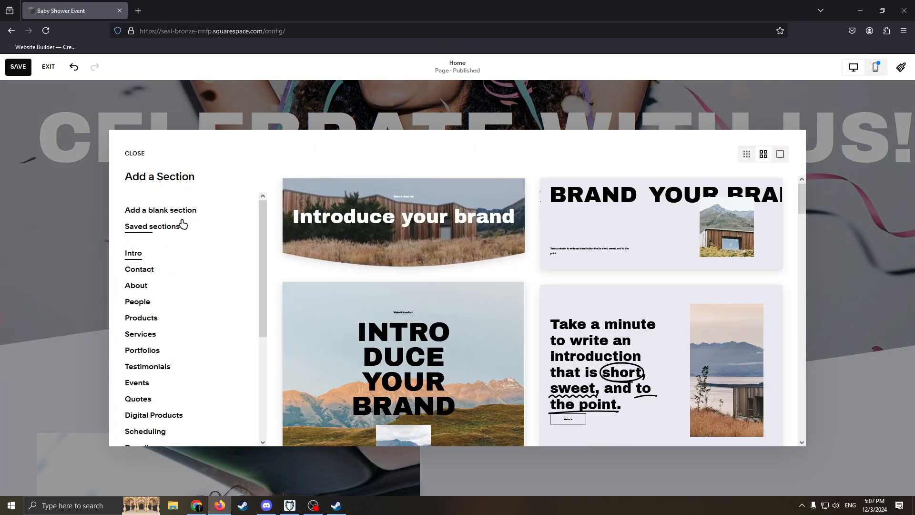
pyautogui.scroll(-3, 177, 301)
pyautogui.scroll(3, 109, 204)
pyautogui.click(120, 154)
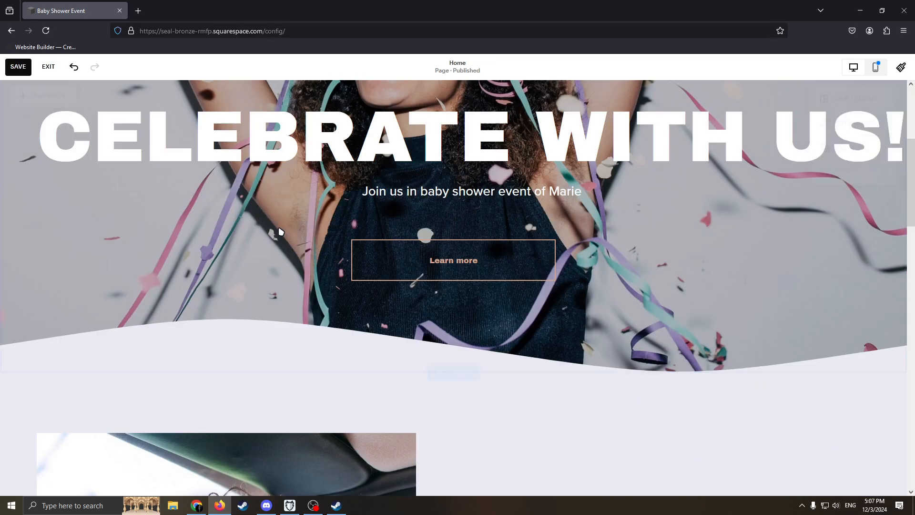
# Step: Examine the layout of the photo and date section below the hero
pyautogui.scroll(-15, 334, 286)
pyautogui.scroll(7, 460, 276)
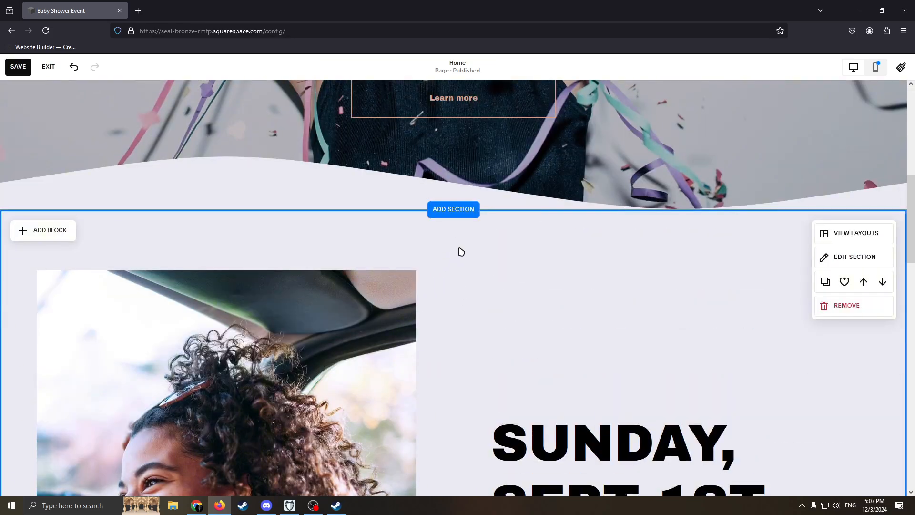
pyautogui.scroll(-5, 562, 270)
pyautogui.scroll(4, 458, 217)
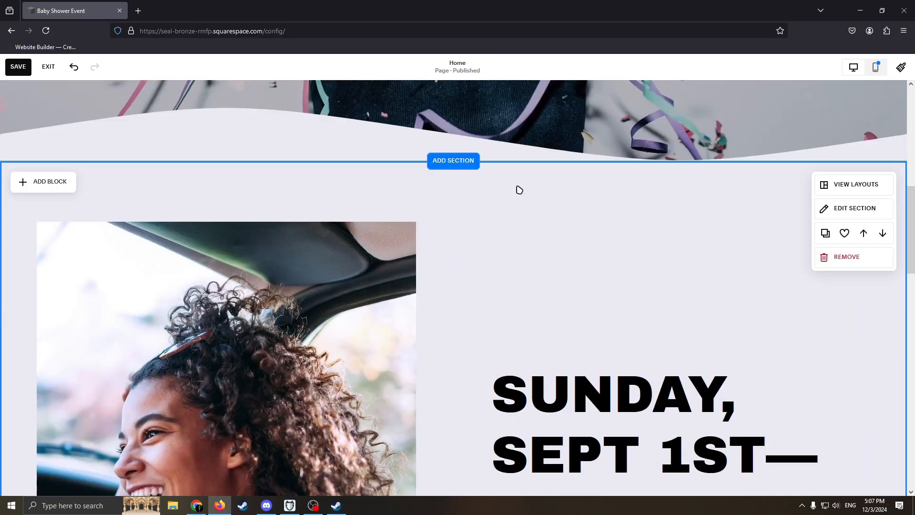
pyautogui.scroll(-7, 519, 190)
pyautogui.scroll(6, 462, 296)
pyautogui.scroll(-1, 481, 203)
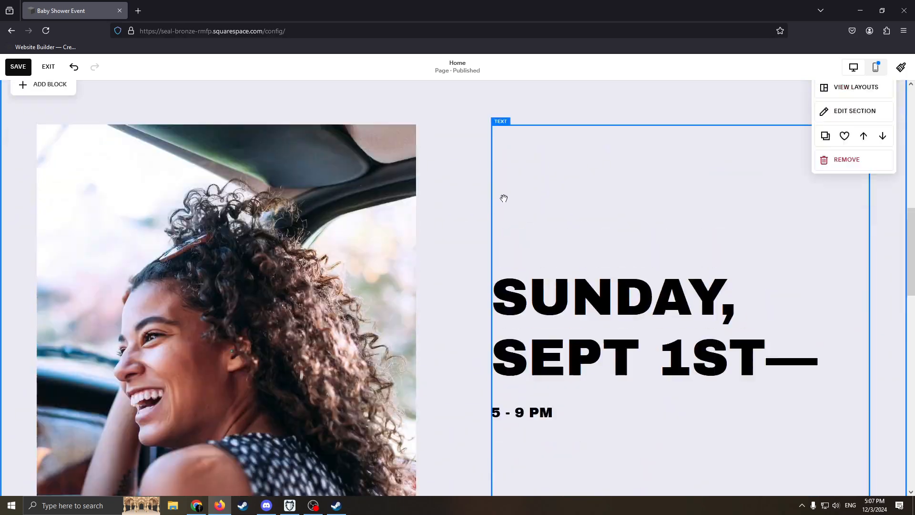
pyautogui.scroll(1, 510, 181)
# Step: Apply the Bright 2 color theme to the section with the event date
pyautogui.click(834, 164)
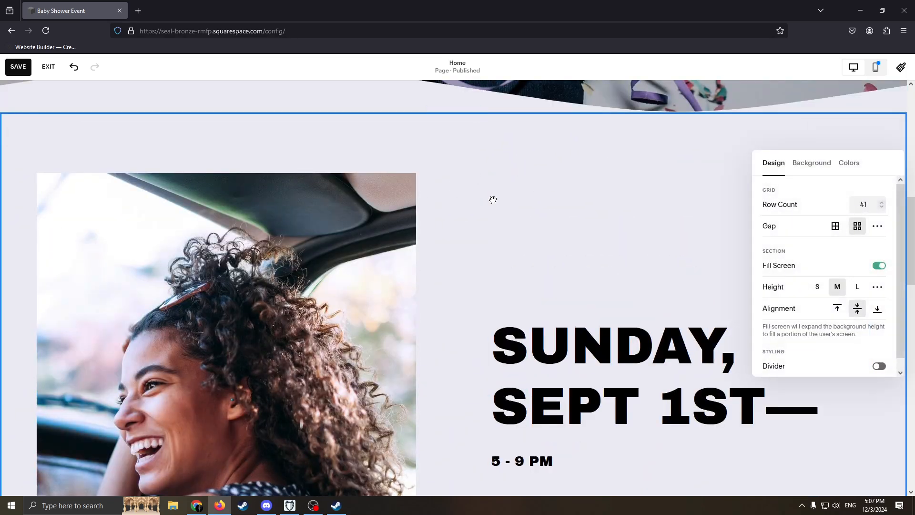
pyautogui.scroll(-4, 490, 199)
pyautogui.scroll(4, 832, 166)
pyautogui.scroll(1, 839, 174)
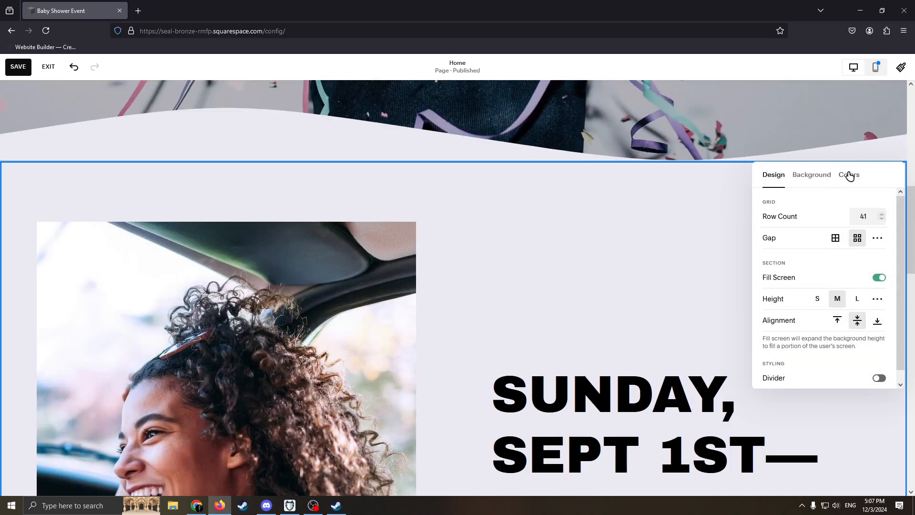
pyautogui.click(849, 174)
pyautogui.scroll(-1, 585, 292)
pyautogui.scroll(-3, 478, 256)
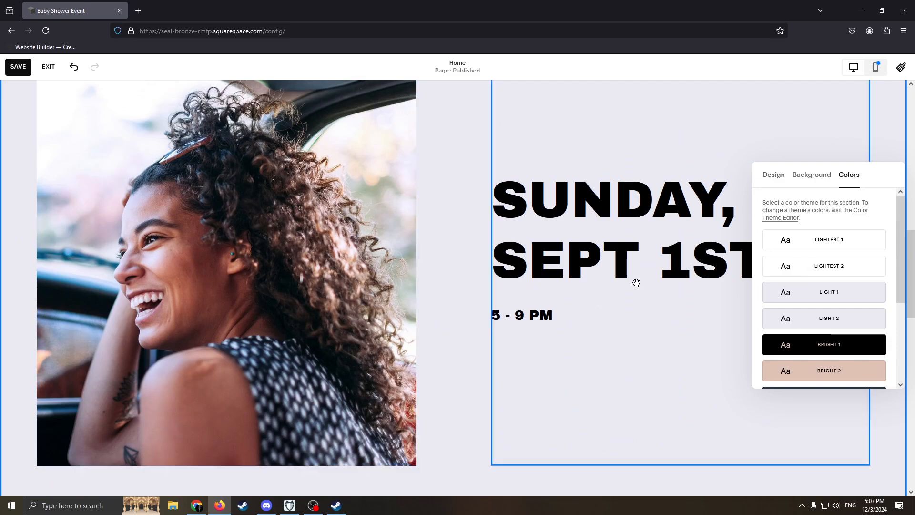
pyautogui.scroll(-3, 787, 291)
pyautogui.click(810, 243)
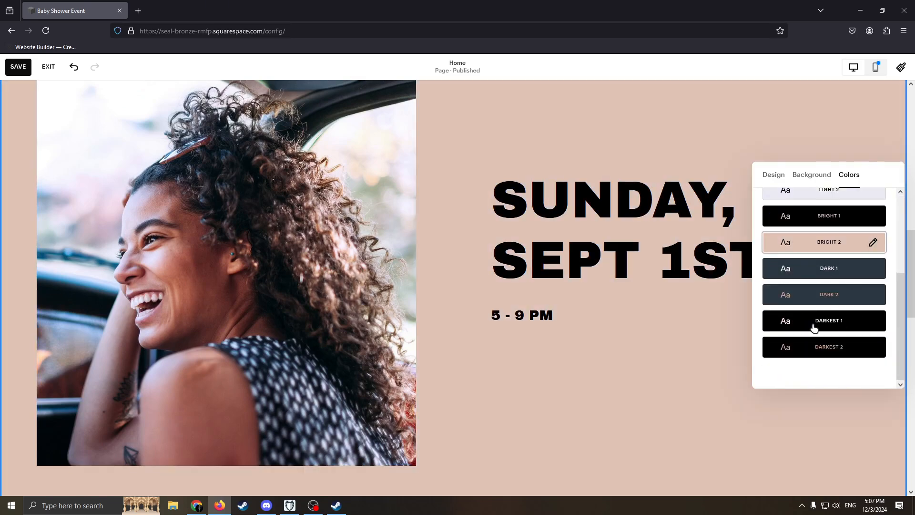
pyautogui.scroll(3, 556, 213)
pyautogui.click(573, 267)
# Step: Shift the event date and time text block one column to the left, closer to the photo
pyautogui.scroll(-3, 572, 268)
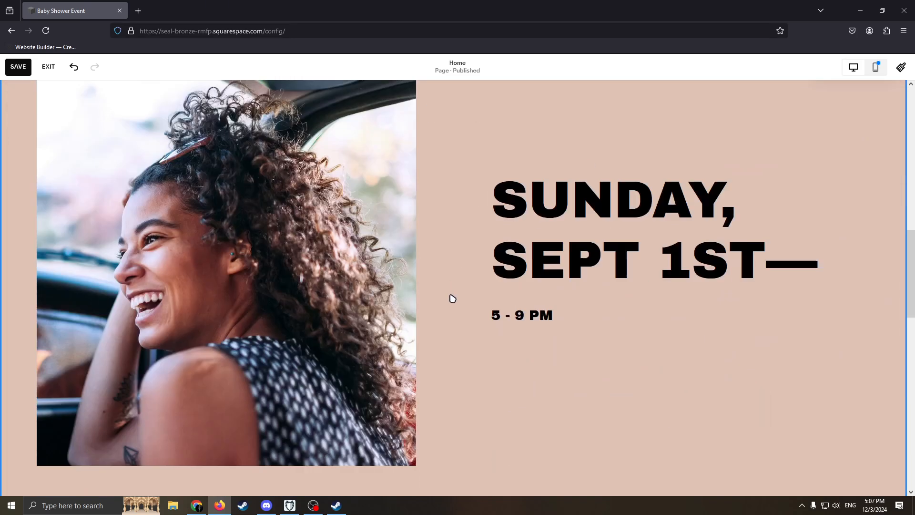
pyautogui.scroll(2, 452, 298)
pyautogui.click(619, 273)
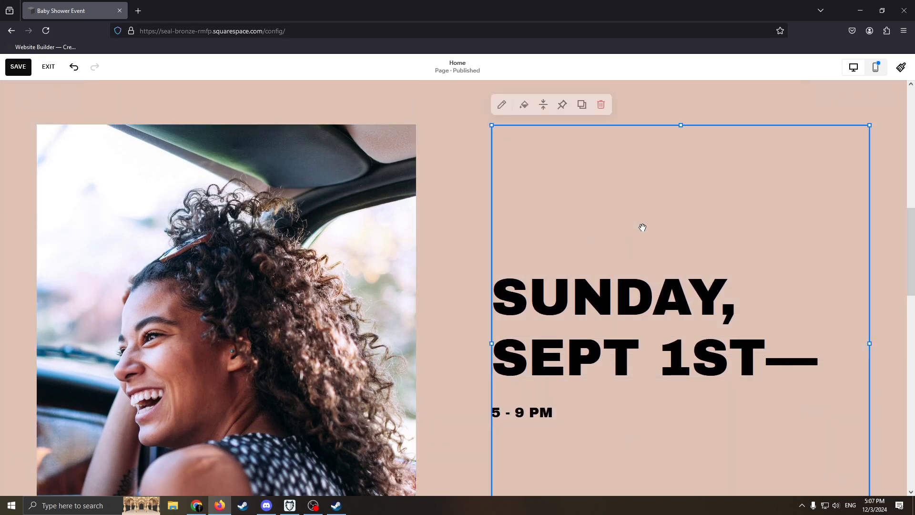
pyautogui.click(529, 300)
pyautogui.moveTo(529, 300); pyautogui.dragTo(790, 405)
pyautogui.click(728, 360)
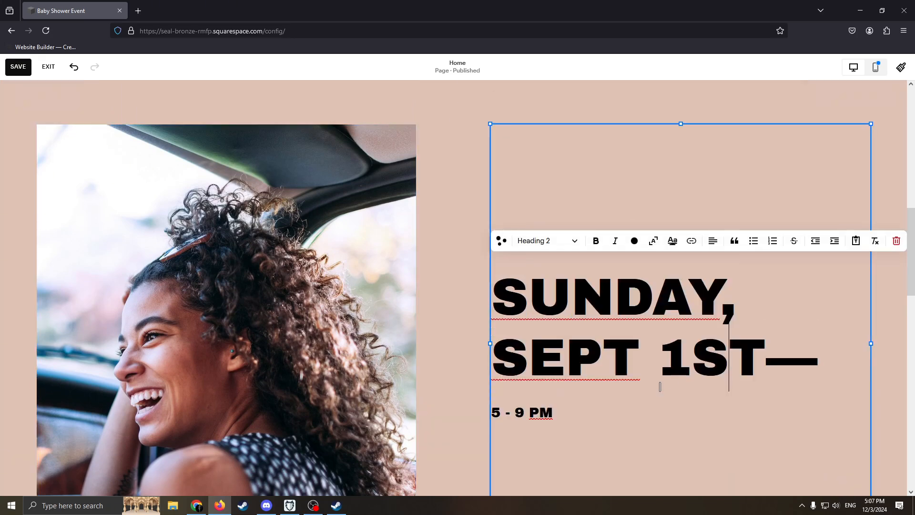
pyautogui.moveTo(596, 423); pyautogui.dragTo(530, 398)
pyautogui.click(762, 362)
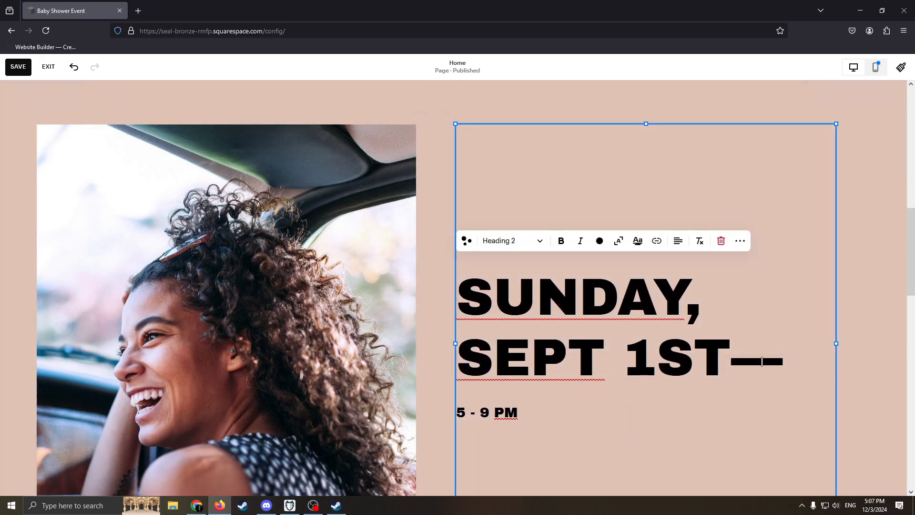
# Step: Replace the word "SUNDAY" in the date heading with "Monday", keeping the comma
pyautogui.moveTo(688, 304); pyautogui.dragTo(408, 301)
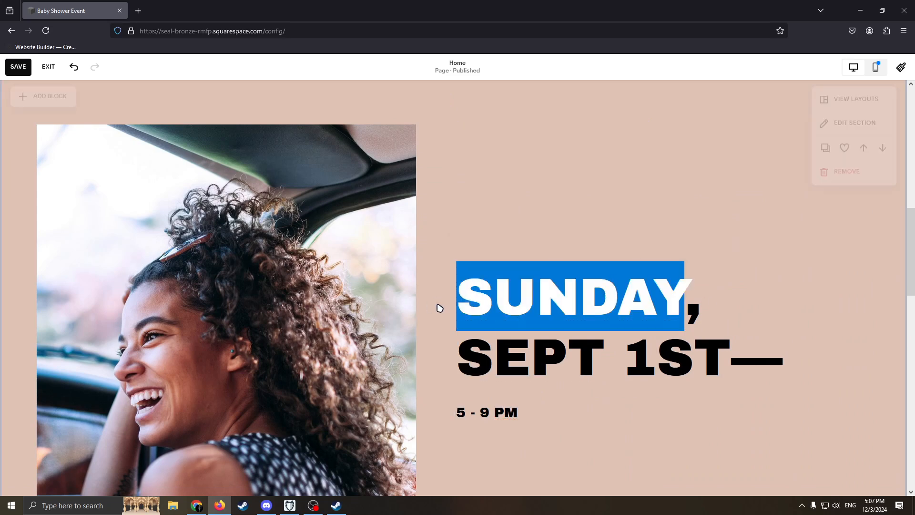
pyautogui.click(513, 299)
pyautogui.moveTo(482, 297); pyautogui.dragTo(679, 308)
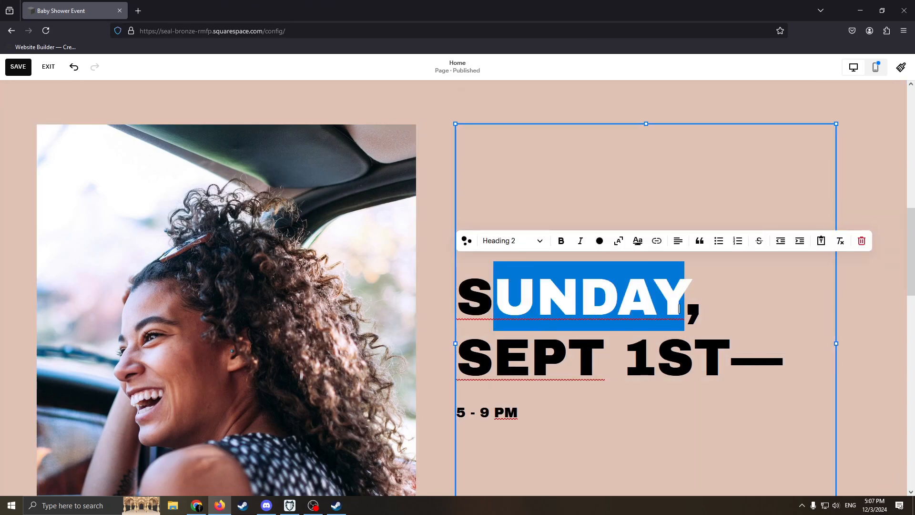
pyautogui.press('BackSpace')
pyautogui.press('BackSpace')
pyautogui.write('Monda')
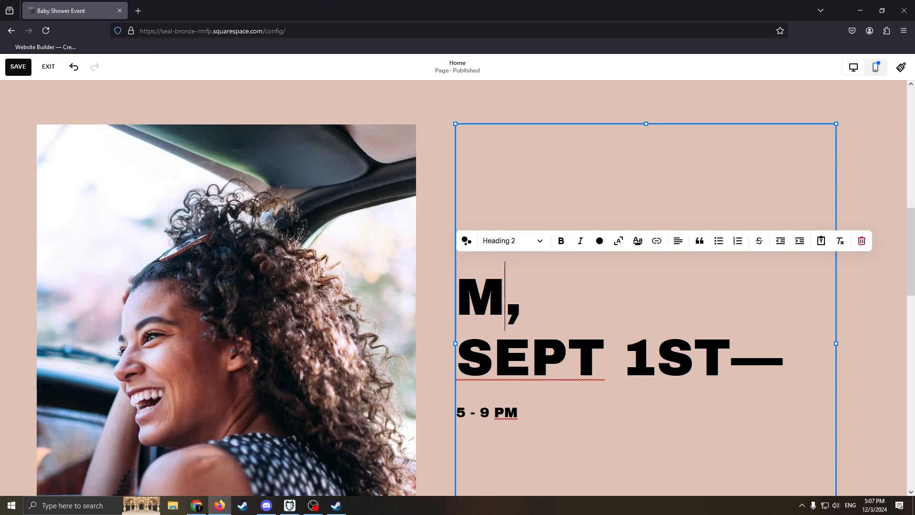
pyautogui.write('y')
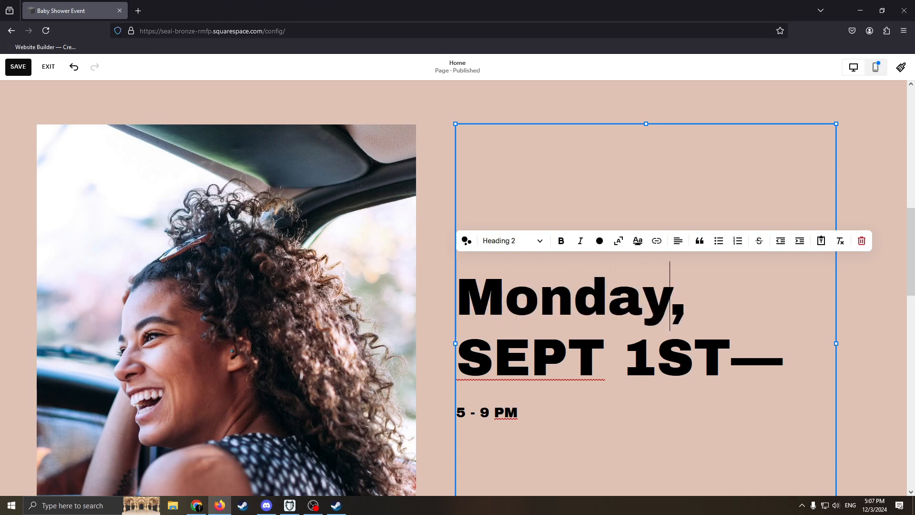
# Step: Replace the month "SEPT" in the event date heading with "May", keeping "1ST"
pyautogui.moveTo(607, 352); pyautogui.dragTo(458, 359)
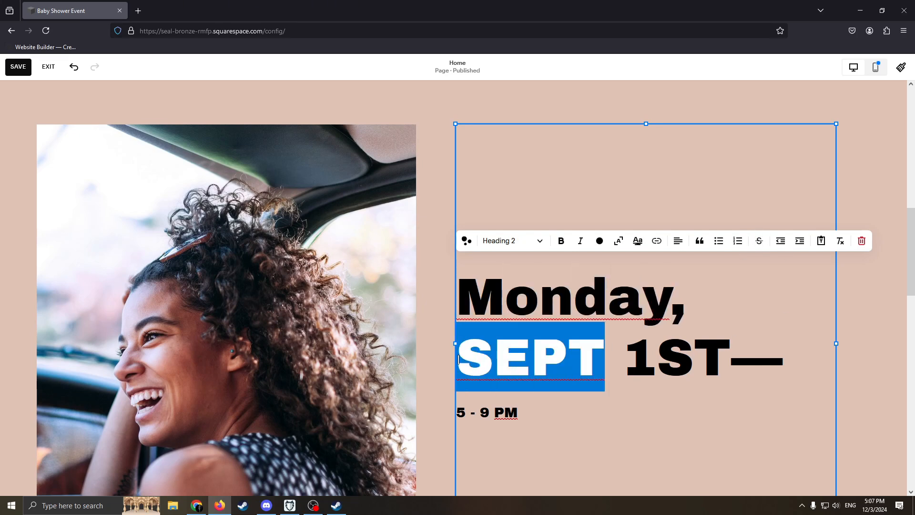
pyautogui.press('BackSpace')
pyautogui.write('N')
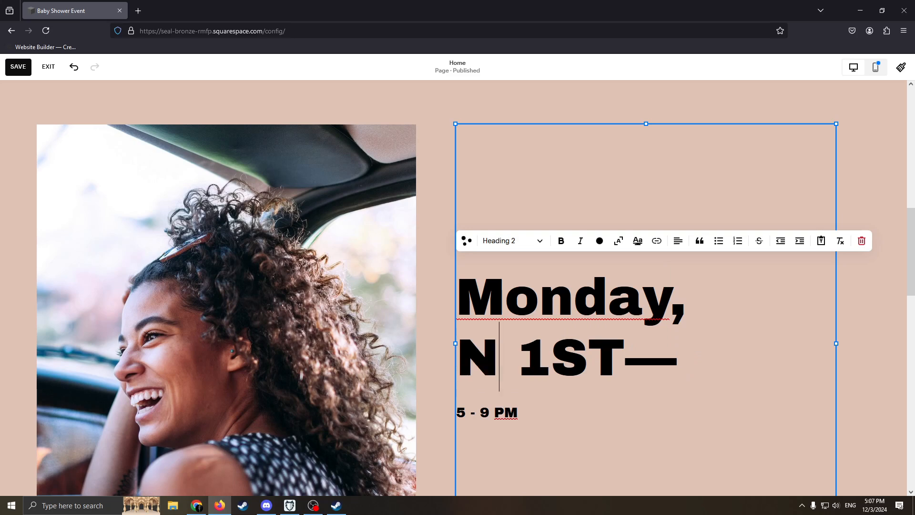
pyautogui.press('BackSpace')
pyautogui.write('MAy')
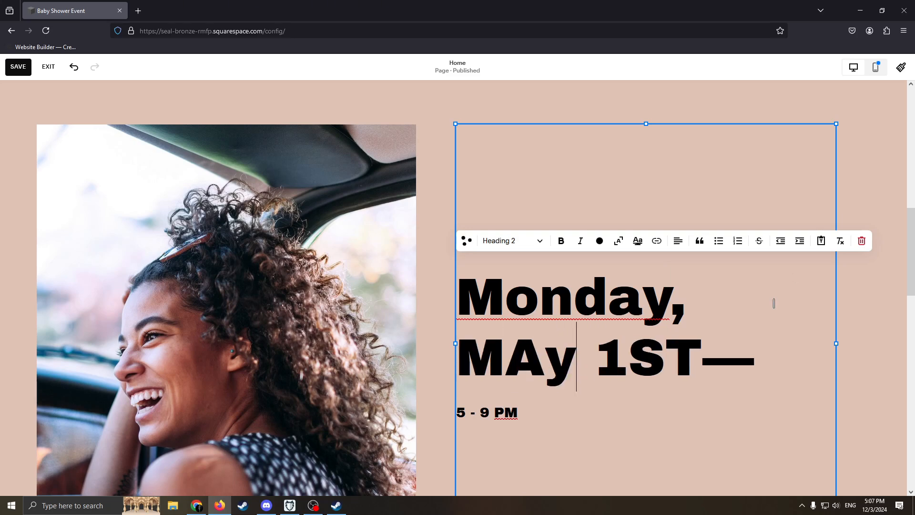
pyautogui.press('BackSpace')
pyautogui.press('BackSpace')
pyautogui.press('BackSpace')
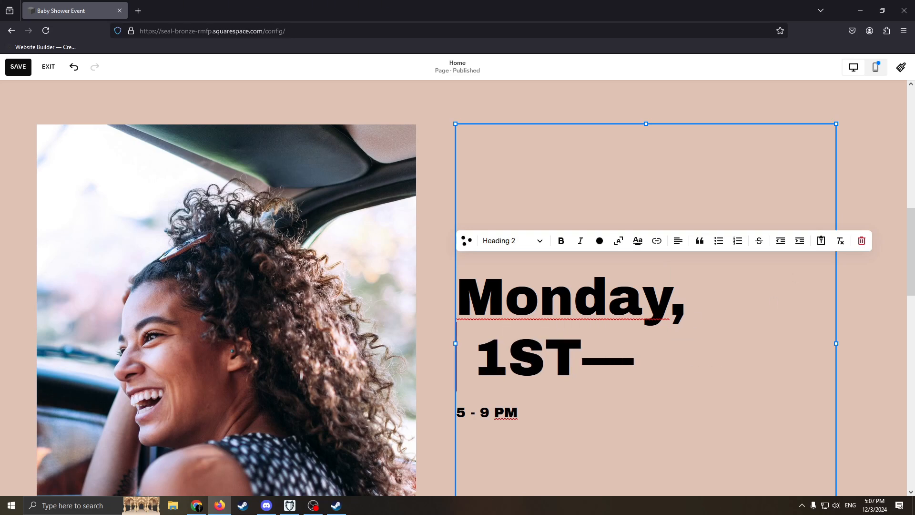
pyautogui.write('MAy')
pyautogui.press('BackSpace')
pyautogui.press('BackSpace')
pyautogui.write('a ')
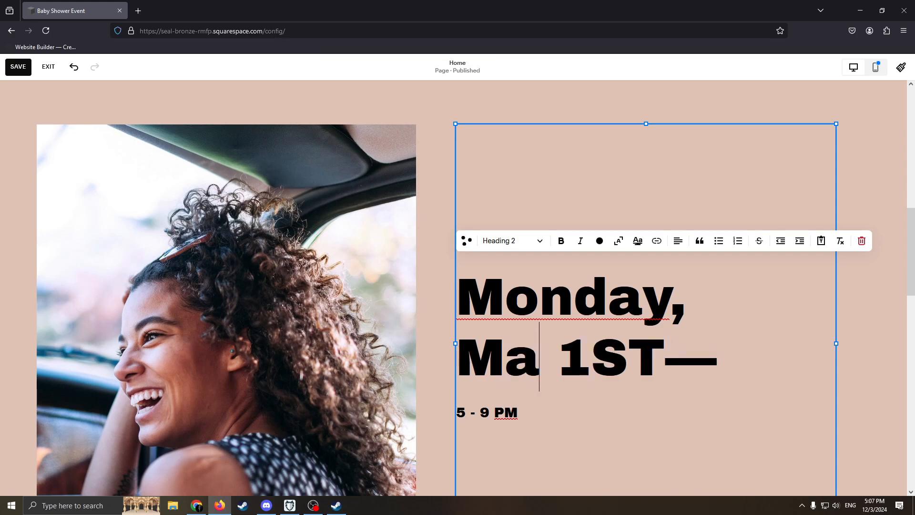
pyautogui.write('y')
pyautogui.click(525, 415)
pyautogui.scroll(-3, 738, 357)
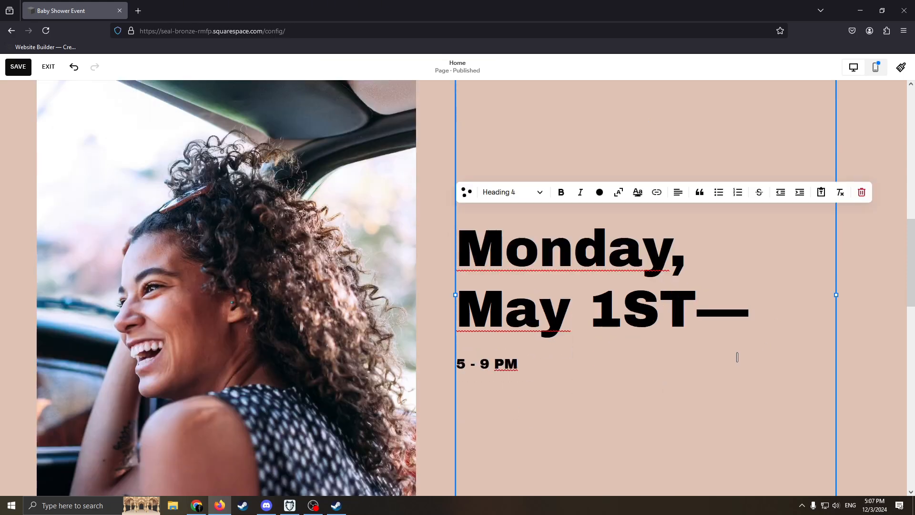
# Step: Delete the image block showing the laughing woman beside the event date
pyautogui.scroll(6, 221, 256)
pyautogui.click(239, 170)
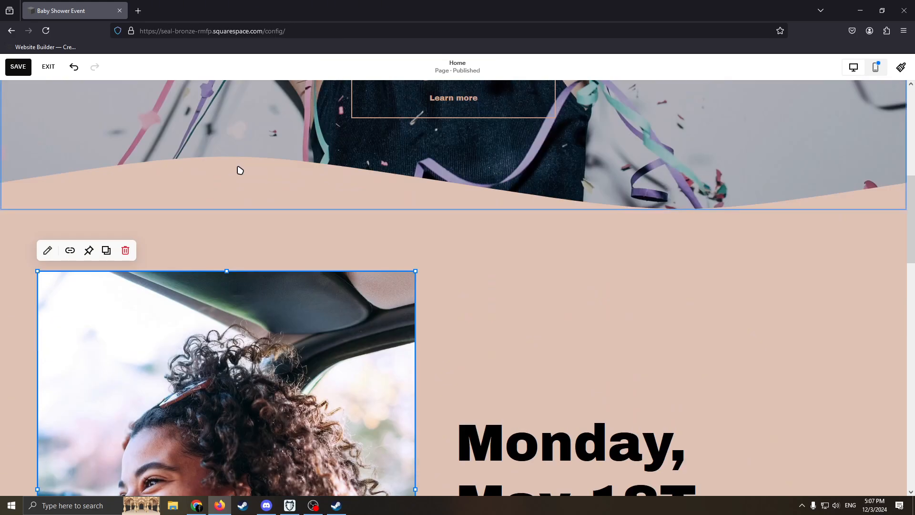
pyautogui.scroll(-6, 293, 230)
pyautogui.scroll(3, 300, 268)
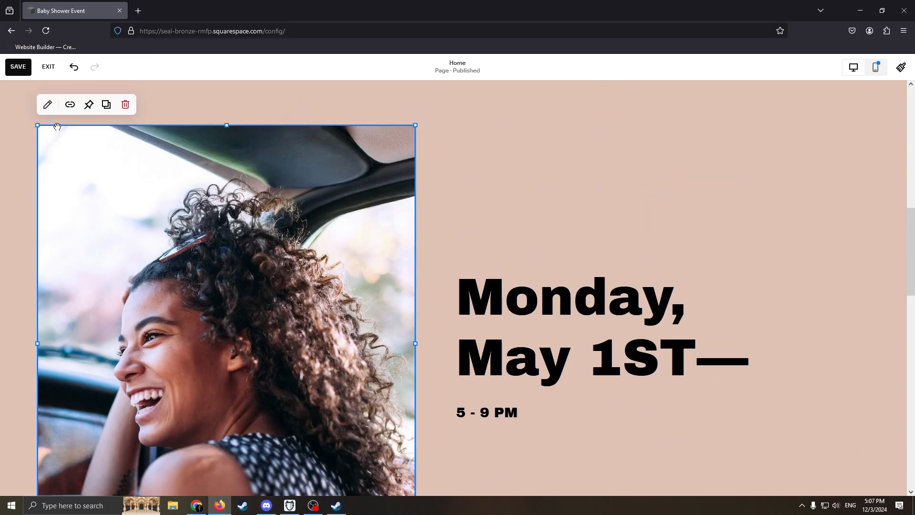
pyautogui.click(47, 105)
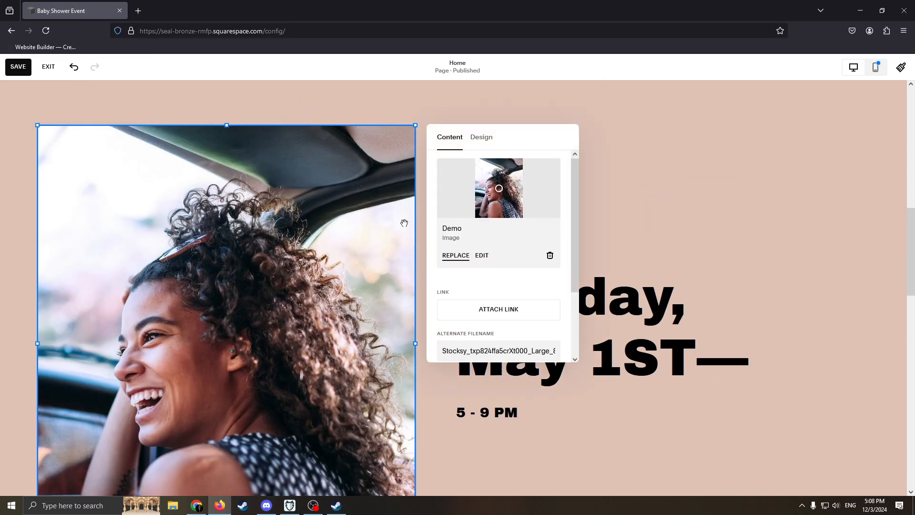
pyautogui.click(306, 120)
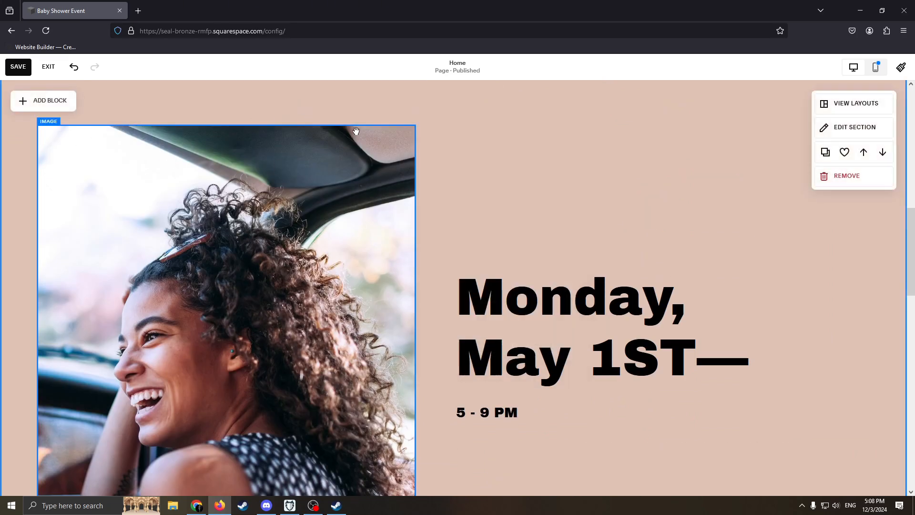
pyautogui.click(159, 172)
pyautogui.click(126, 106)
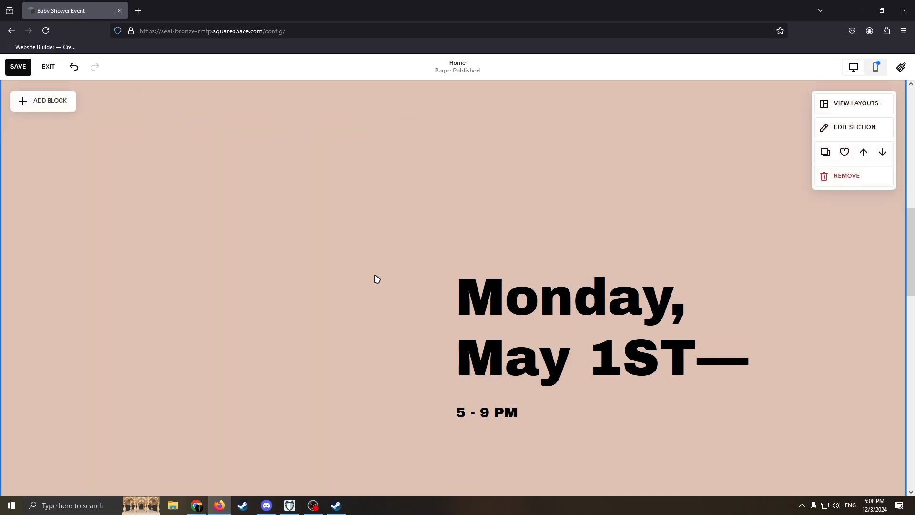
pyautogui.click(51, 102)
pyautogui.click(130, 200)
pyautogui.moveTo(245, 209); pyautogui.dragTo(337, 349)
pyautogui.moveTo(350, 380); pyautogui.dragTo(363, 454)
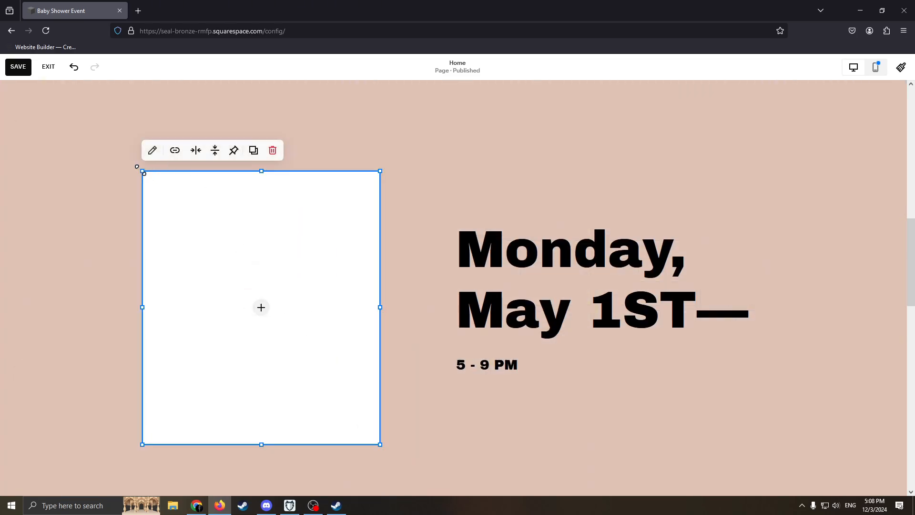
pyautogui.moveTo(142, 170); pyautogui.dragTo(115, 89)
pyautogui.scroll(-7, 211, 306)
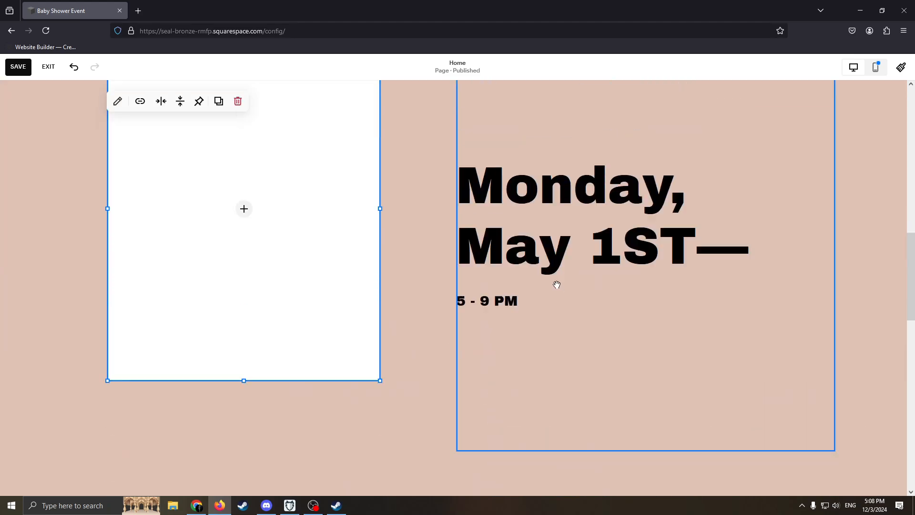
pyautogui.scroll(3, 553, 282)
pyautogui.click(237, 164)
# Step: Widen the event date and time text block leftward to the section's left margin, filling the space of the deleted photo
pyautogui.scroll(5, 423, 255)
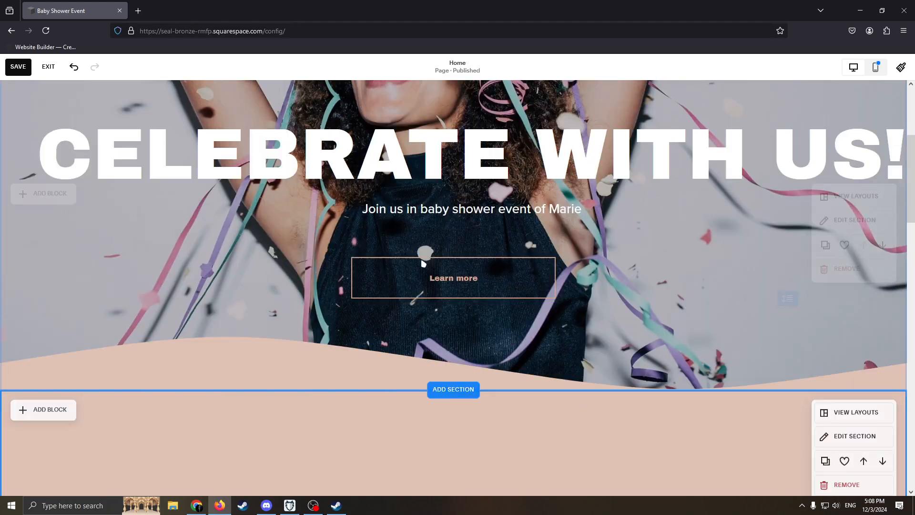
pyautogui.scroll(-5, 447, 302)
pyautogui.scroll(2, 485, 246)
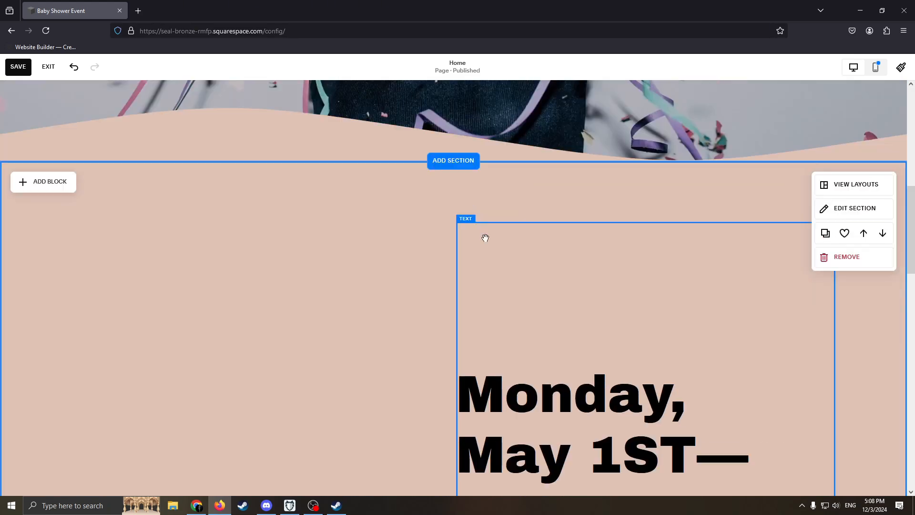
pyautogui.moveTo(484, 237); pyautogui.dragTo(40, 209)
pyautogui.scroll(-5, 417, 316)
pyautogui.scroll(5, 423, 304)
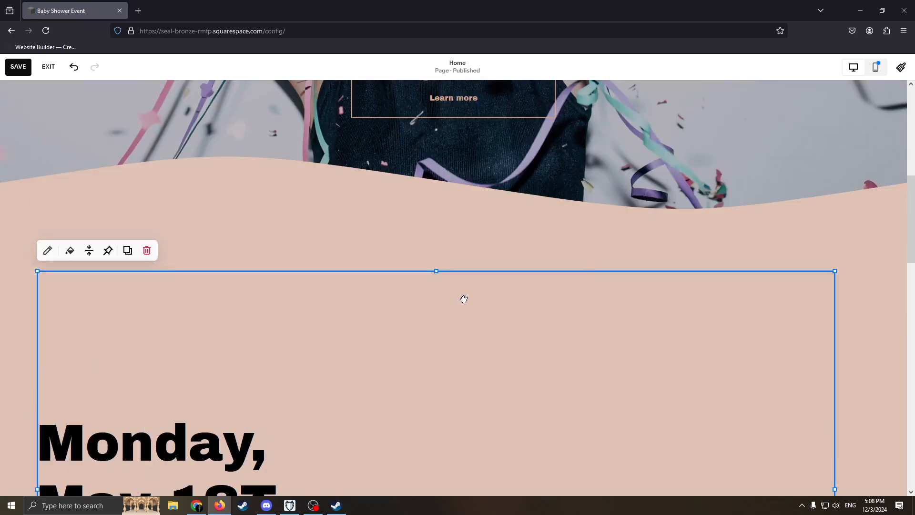
pyautogui.scroll(-5, 537, 242)
pyautogui.click(696, 251)
# Step: Search the free stock images for "baby" and set the photo of hands around baby feet with a yellow flower as the date section's background
pyautogui.scroll(3, 696, 251)
pyautogui.click(811, 220)
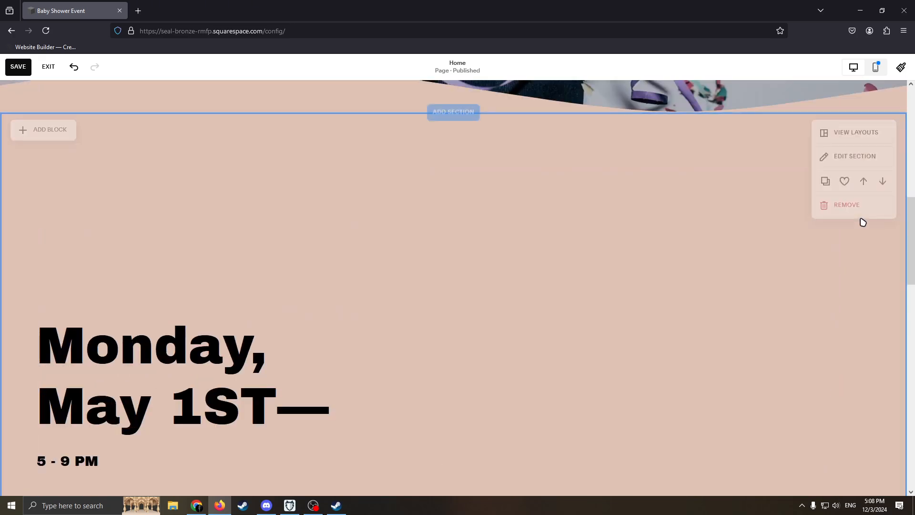
pyautogui.click(836, 157)
pyautogui.click(804, 167)
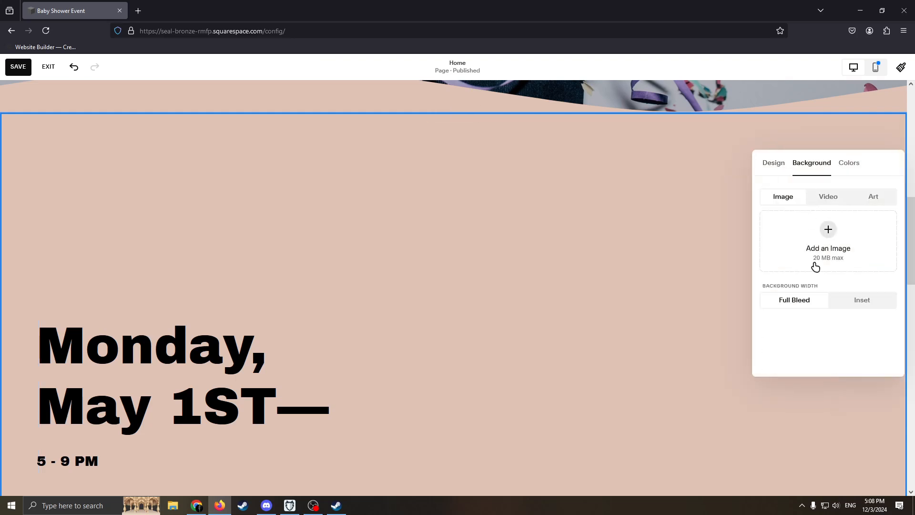
pyautogui.click(830, 242)
pyautogui.click(811, 298)
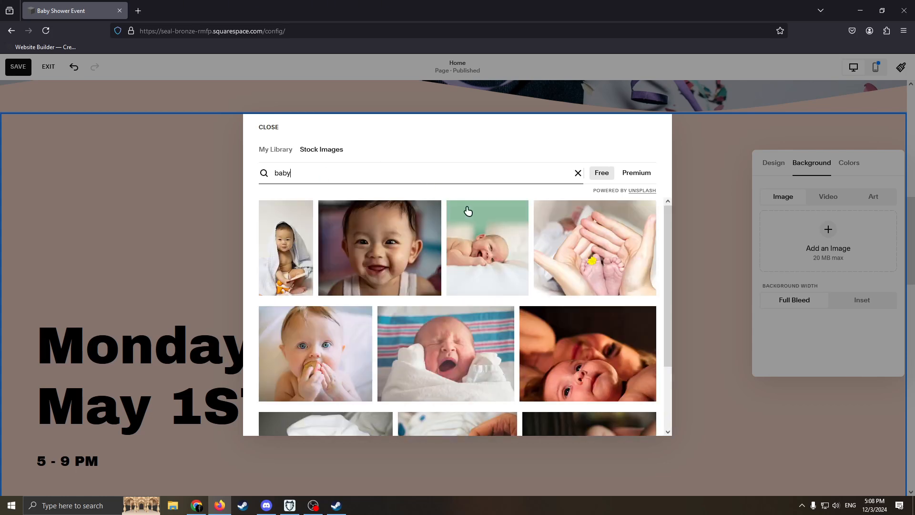
pyautogui.click(604, 260)
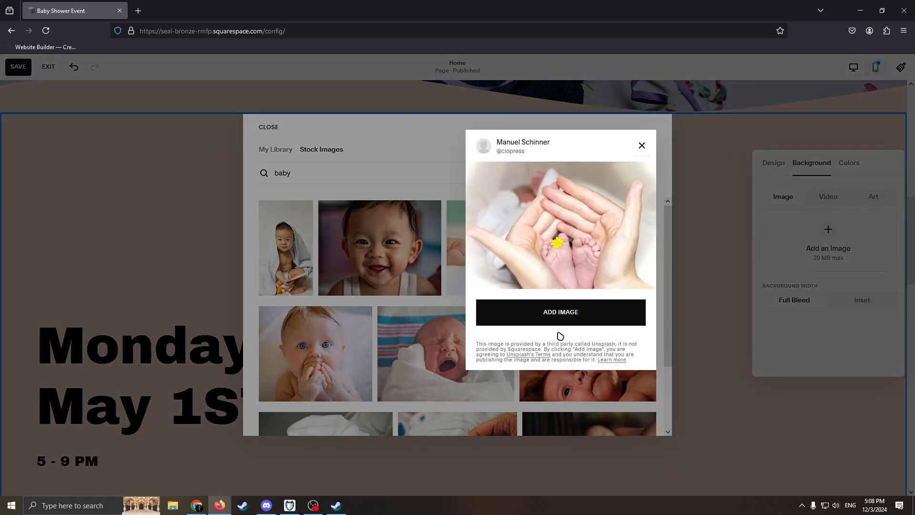
pyautogui.click(687, 170)
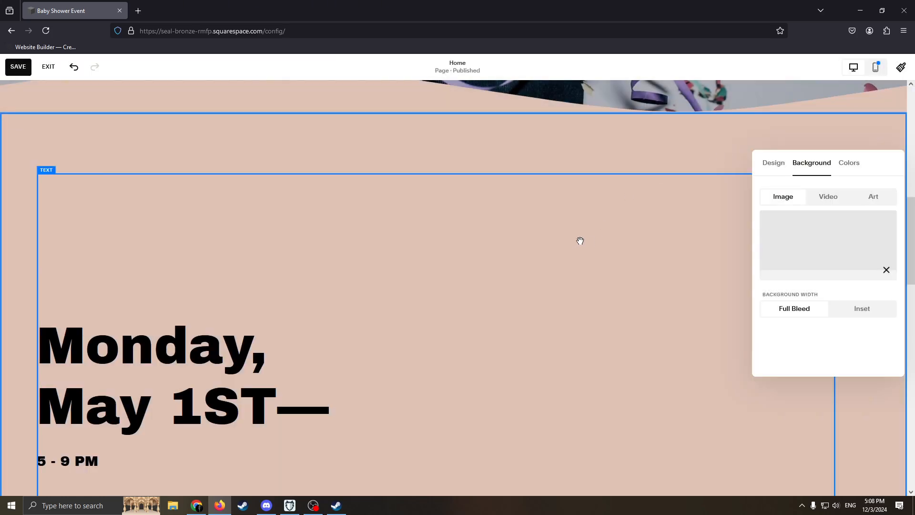
pyautogui.scroll(-1, 600, 262)
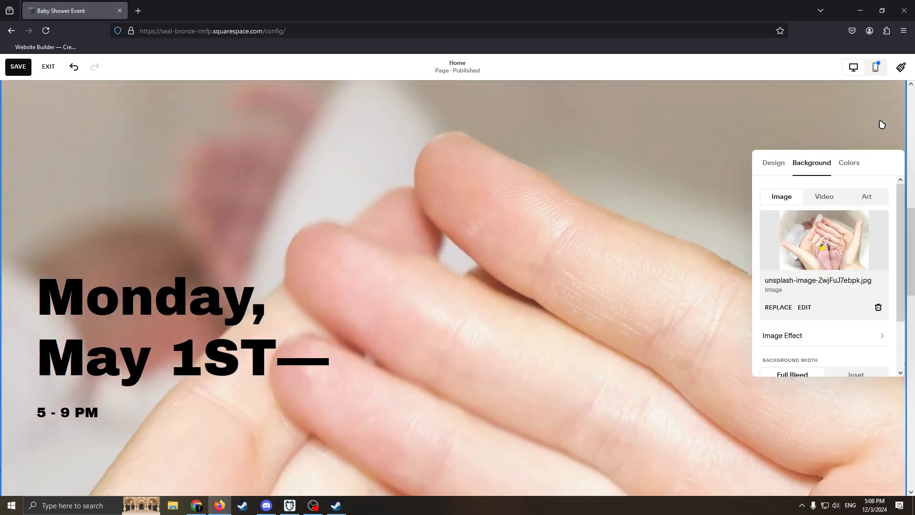
pyautogui.click(882, 124)
# Step: Delete the "DEMO BAR & GRILL" address text block and the cocktail image block from the section
pyautogui.scroll(-11, 491, 284)
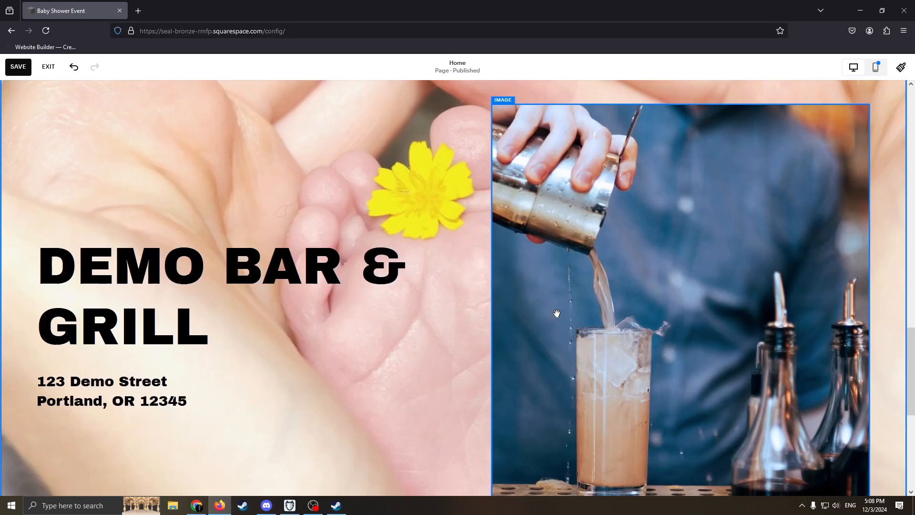
pyautogui.scroll(-1, 533, 325)
pyautogui.moveTo(337, 316); pyautogui.dragTo(295, 382)
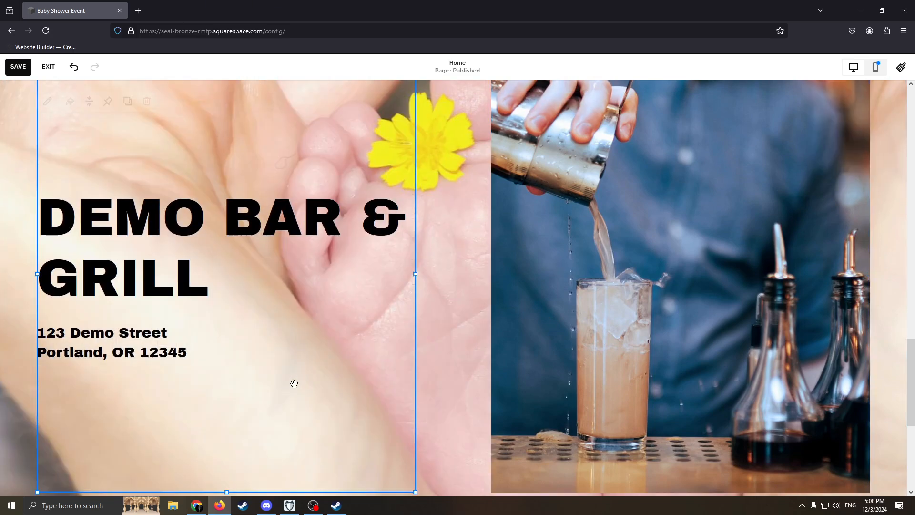
pyautogui.click(147, 101)
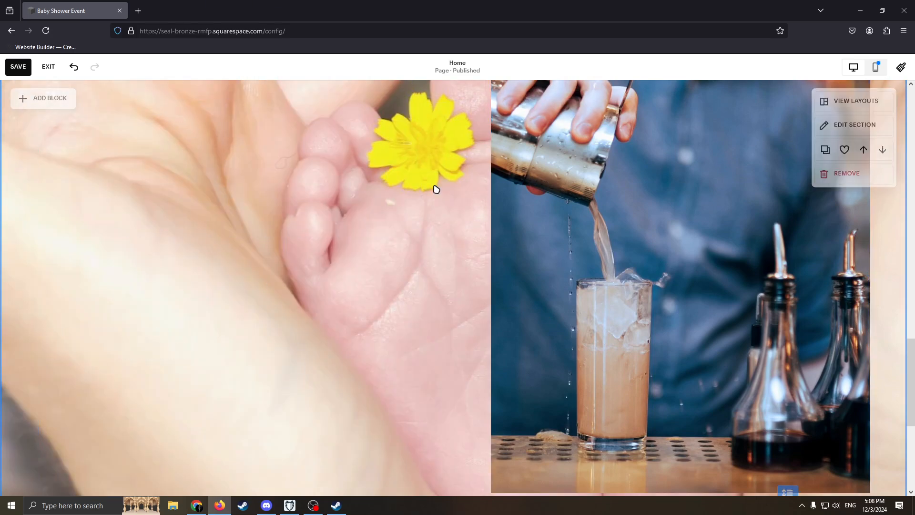
pyautogui.scroll(3, 436, 186)
pyautogui.click(578, 207)
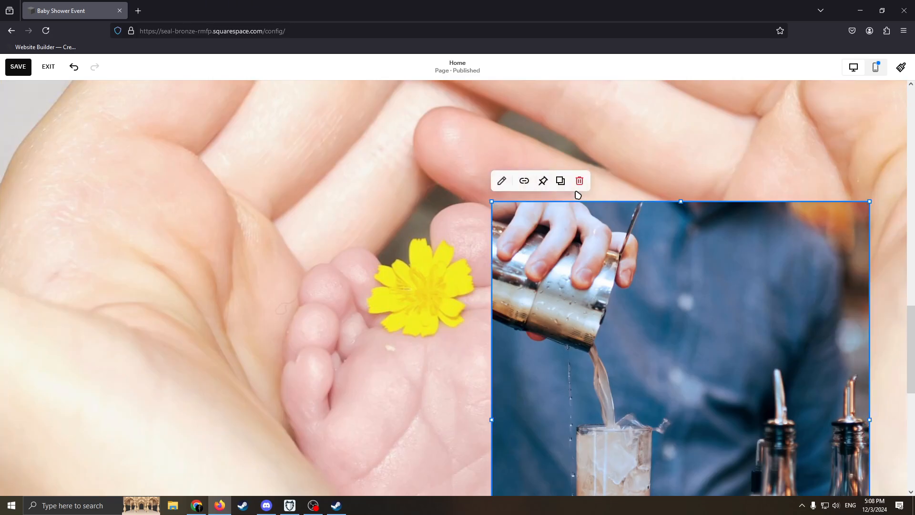
pyautogui.click(580, 181)
# Step: Shift the event date and time text block one column to the right over the baby feet background
pyautogui.scroll(10, 557, 270)
pyautogui.scroll(-4, 510, 231)
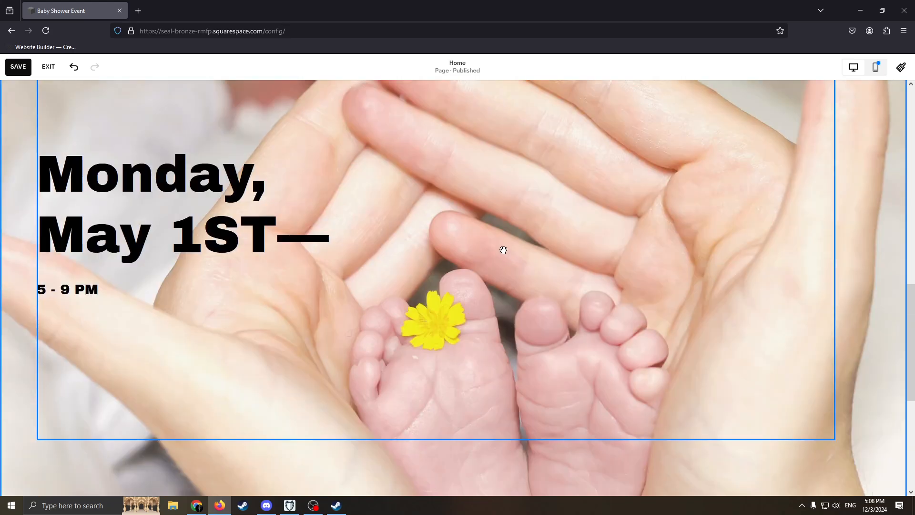
pyautogui.scroll(4, 500, 249)
pyautogui.scroll(-2, 505, 229)
pyautogui.scroll(-2, 506, 230)
pyautogui.scroll(5, 507, 213)
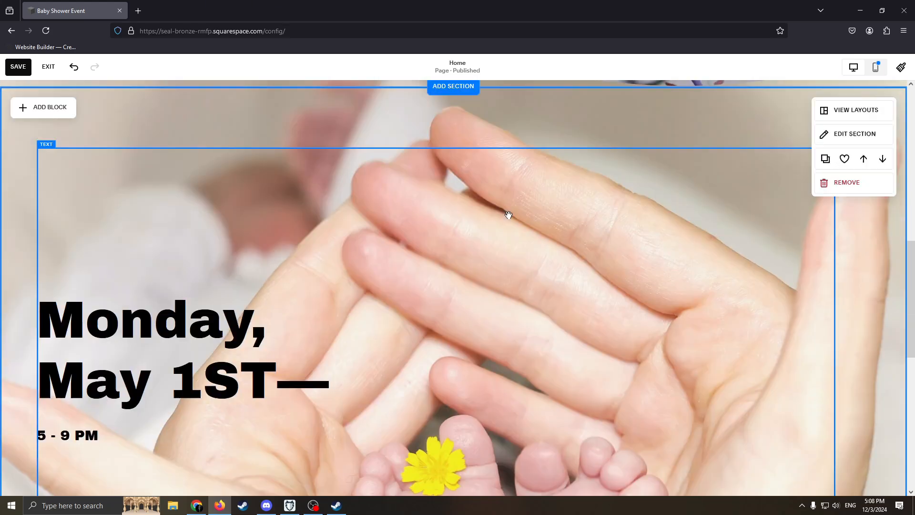
pyautogui.scroll(-3, 424, 248)
pyautogui.rightClick(586, 244)
pyautogui.moveTo(388, 229); pyautogui.dragTo(423, 231)
pyautogui.scroll(-1, 554, 304)
pyautogui.scroll(1, 553, 304)
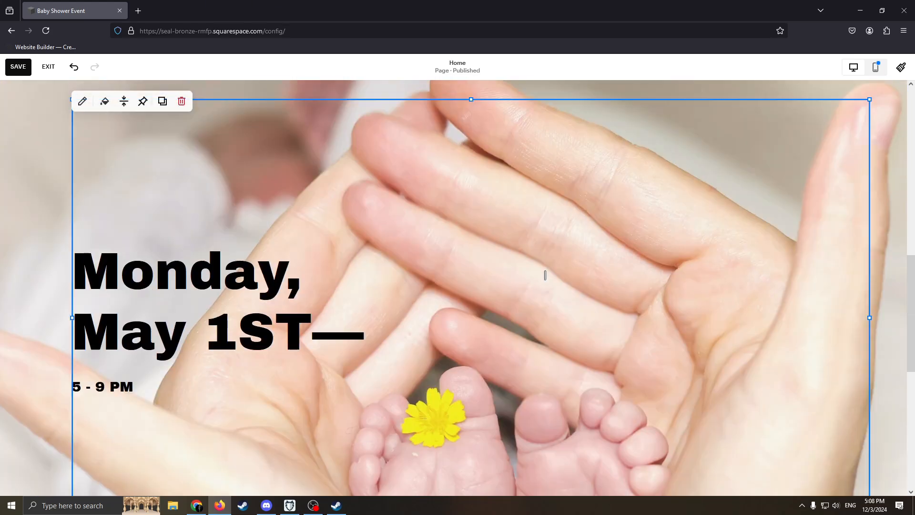
pyautogui.click(388, 270)
pyautogui.moveTo(388, 360); pyautogui.dragTo(96, 272)
pyautogui.click(282, 95)
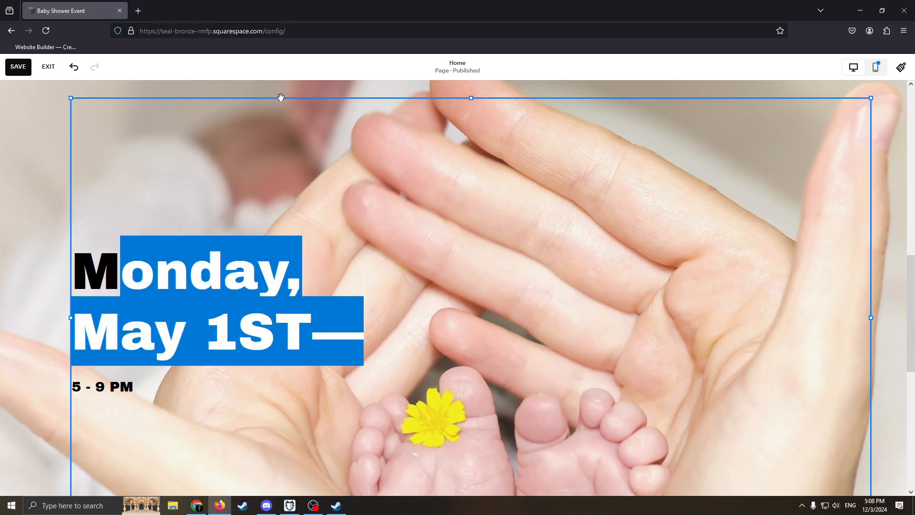
pyautogui.click(198, 363)
pyautogui.moveTo(198, 367); pyautogui.dragTo(96, 387)
pyautogui.click(320, 315)
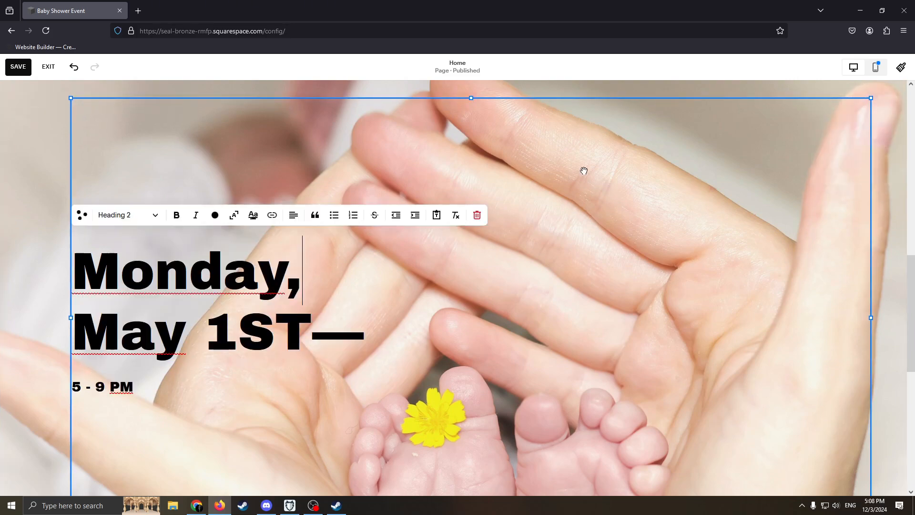
# Step: Extend the left edge of the event date text block by one column, back to the section's left margin
pyautogui.scroll(4, 531, 206)
pyautogui.click(568, 265)
pyautogui.click(409, 300)
pyautogui.scroll(-8, 578, 333)
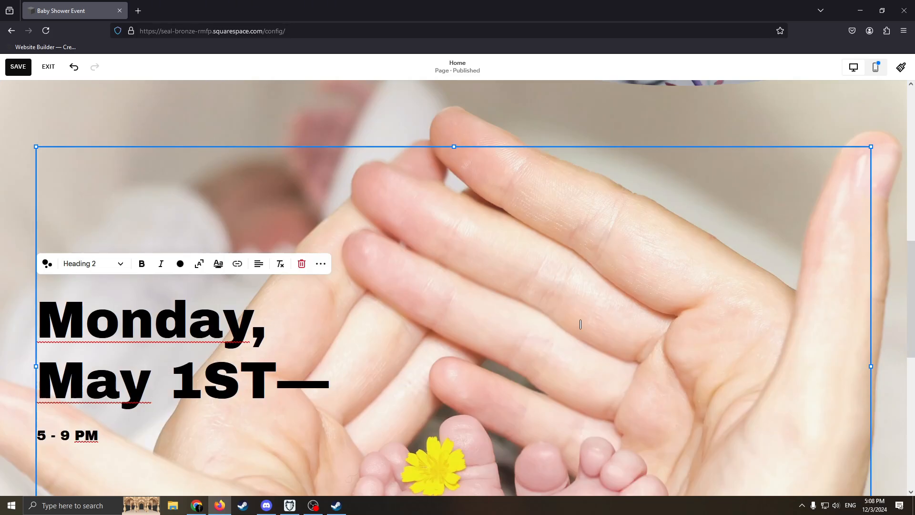
# Step: Delete the "#OLIVEGRAD2022" heading from the site footer, keeping the "Made with Squarespace" line
pyautogui.scroll(4, 505, 380)
pyautogui.scroll(-5, 505, 380)
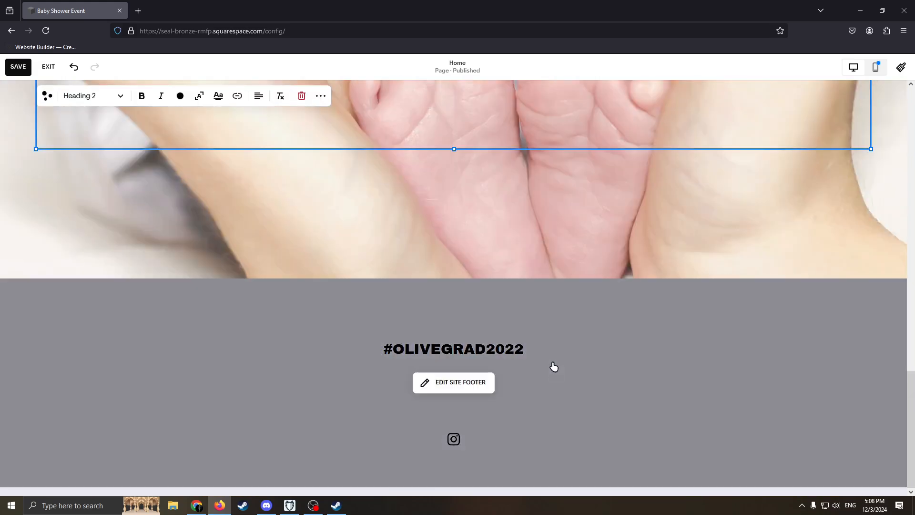
pyautogui.click(485, 386)
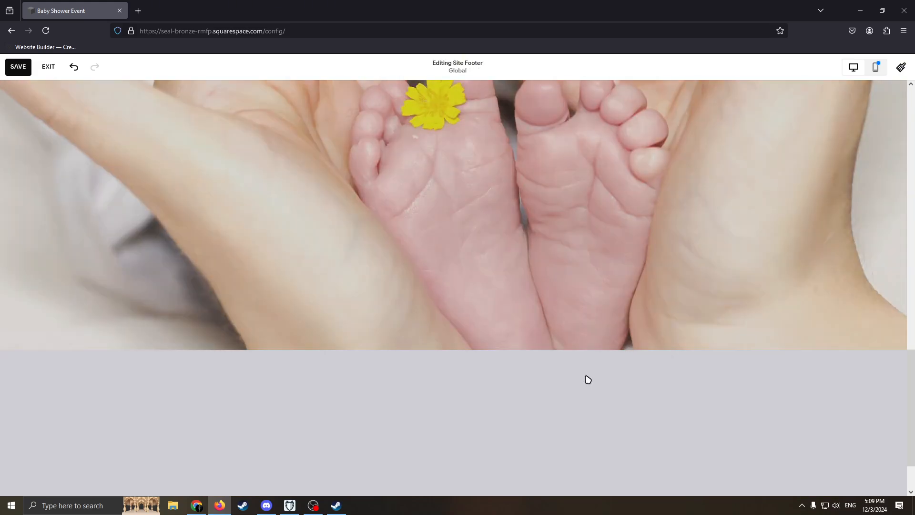
pyautogui.moveTo(552, 360); pyautogui.dragTo(362, 350)
pyautogui.press('BackSpace')
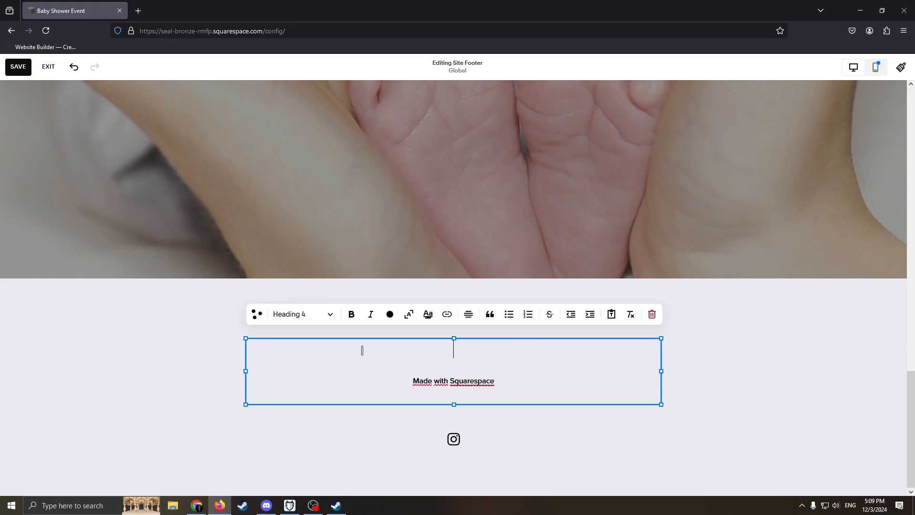
pyautogui.press('Escape')
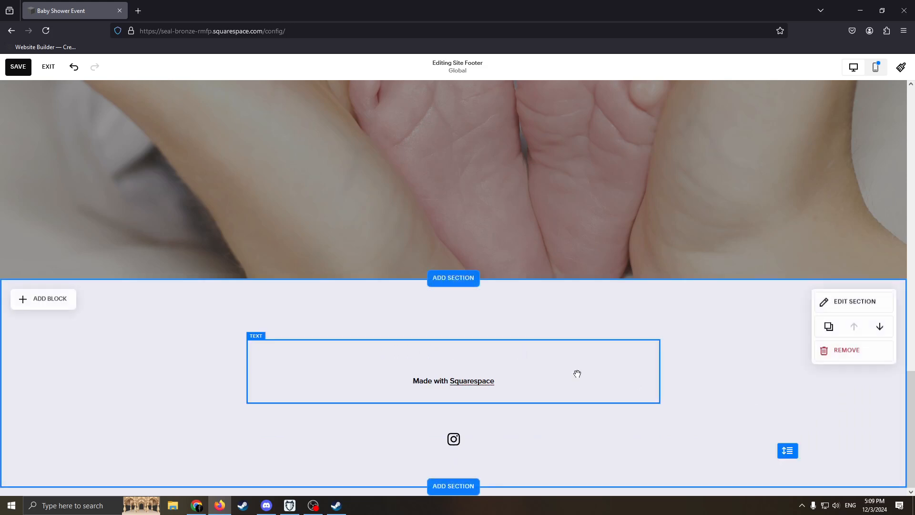
# Step: Save the website changes and exit the page editor from the site header
pyautogui.scroll(15, 627, 378)
pyautogui.scroll(8, 513, 253)
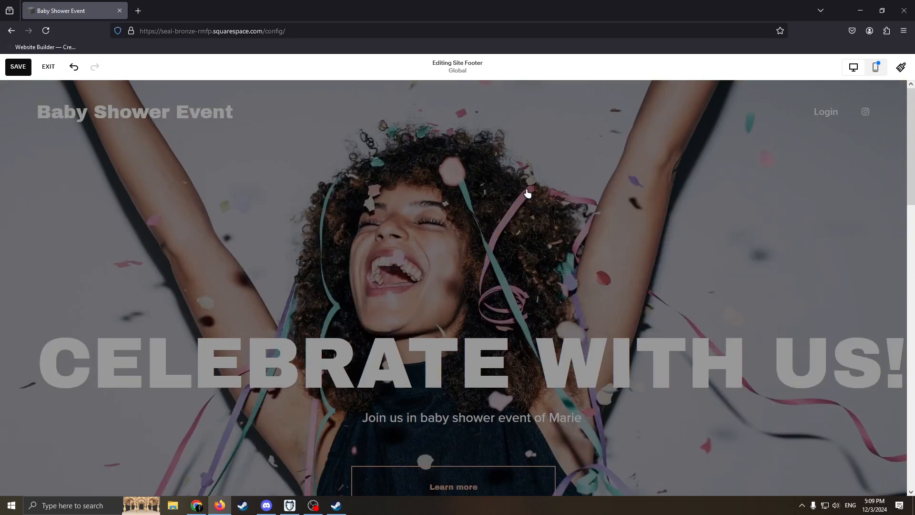
pyautogui.click(336, 139)
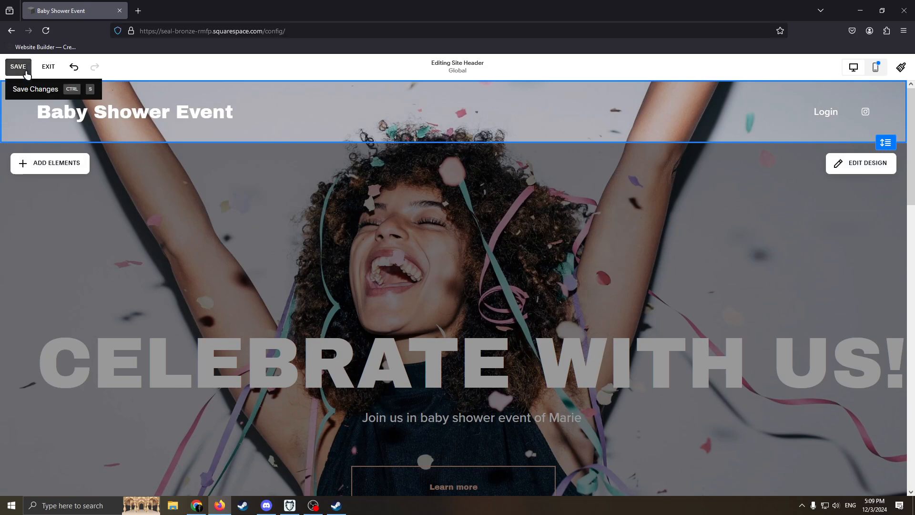
pyautogui.click(20, 68)
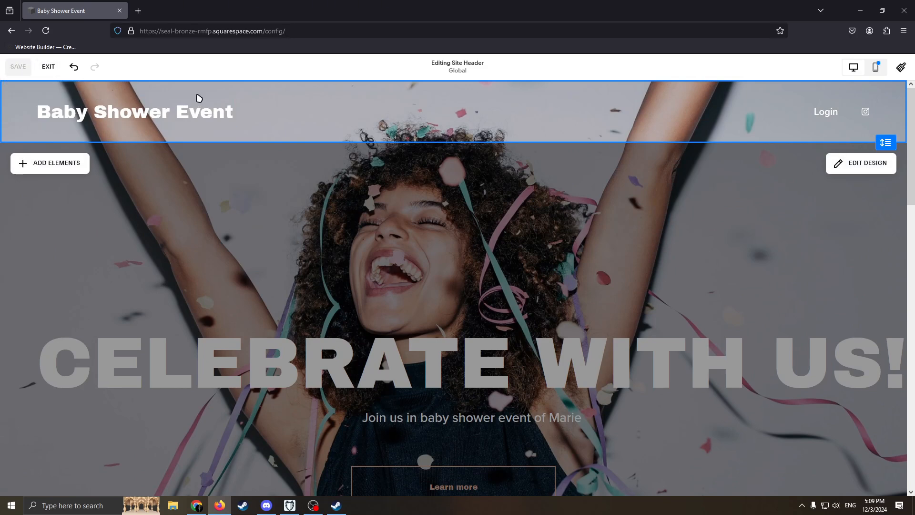
pyautogui.click(49, 66)
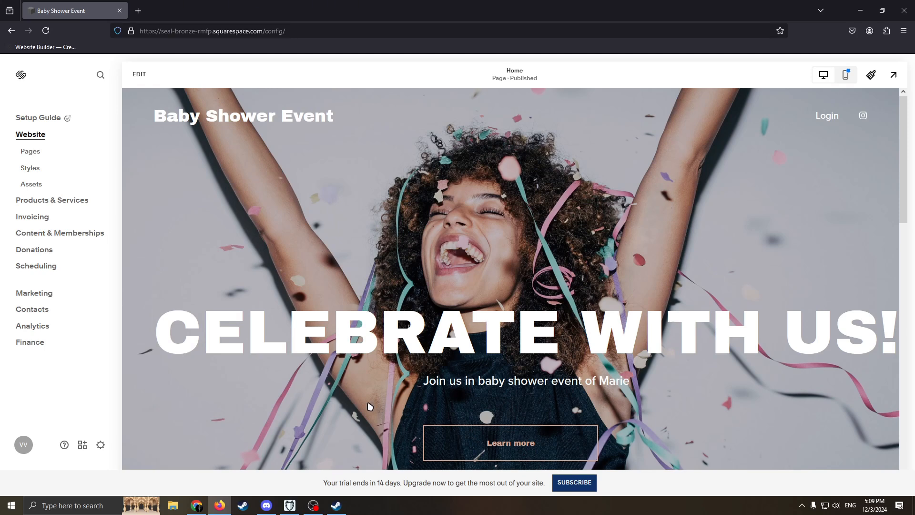
# Step: View the subscription plans with the currency switched to USD, compare the prices, and close the plan selection
pyautogui.click(574, 482)
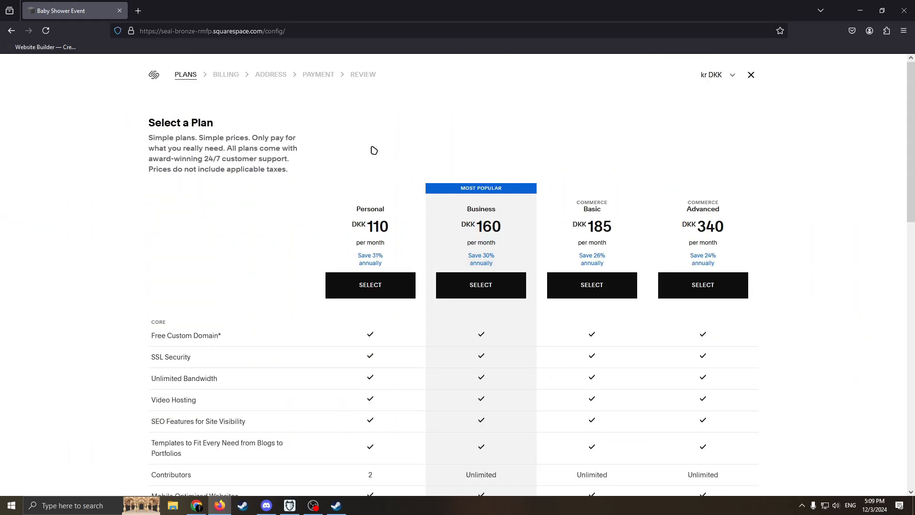
pyautogui.click(734, 76)
pyautogui.click(714, 80)
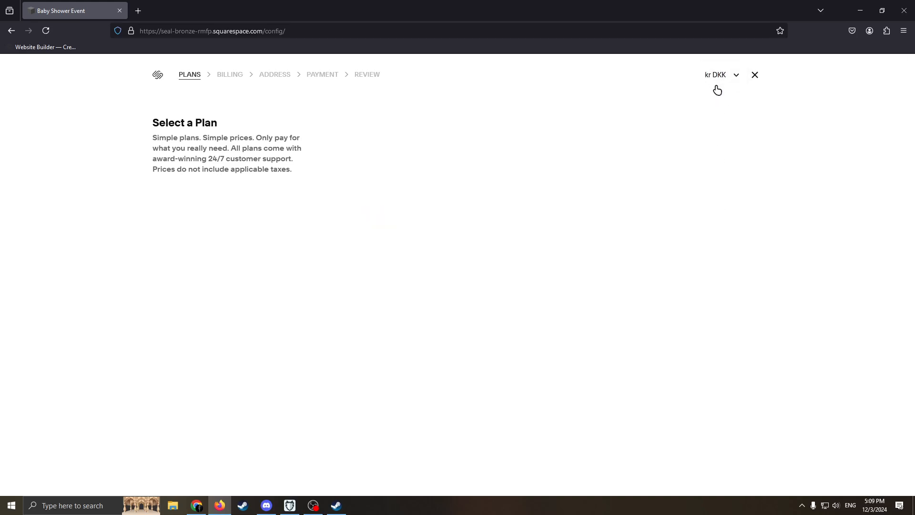
pyautogui.click(734, 77)
pyautogui.click(810, 133)
pyautogui.scroll(-3, 815, 222)
pyautogui.scroll(3, 822, 229)
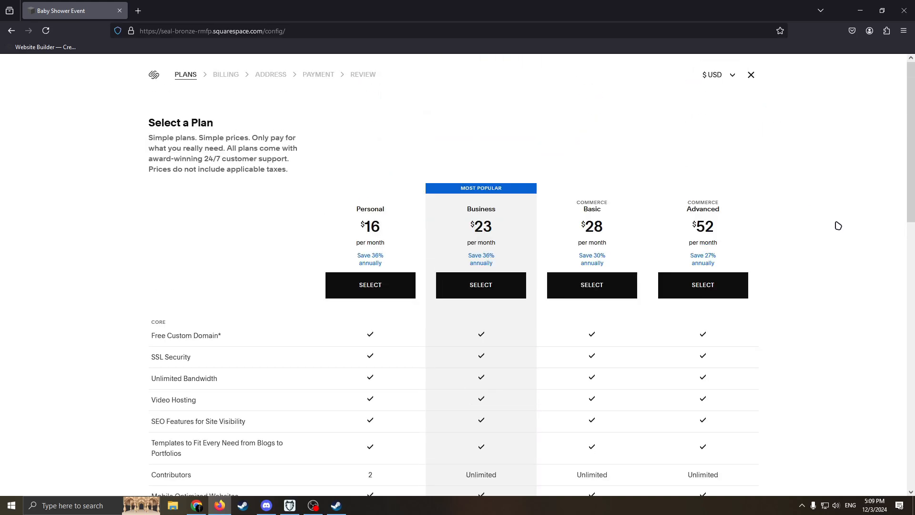
pyautogui.click(751, 77)
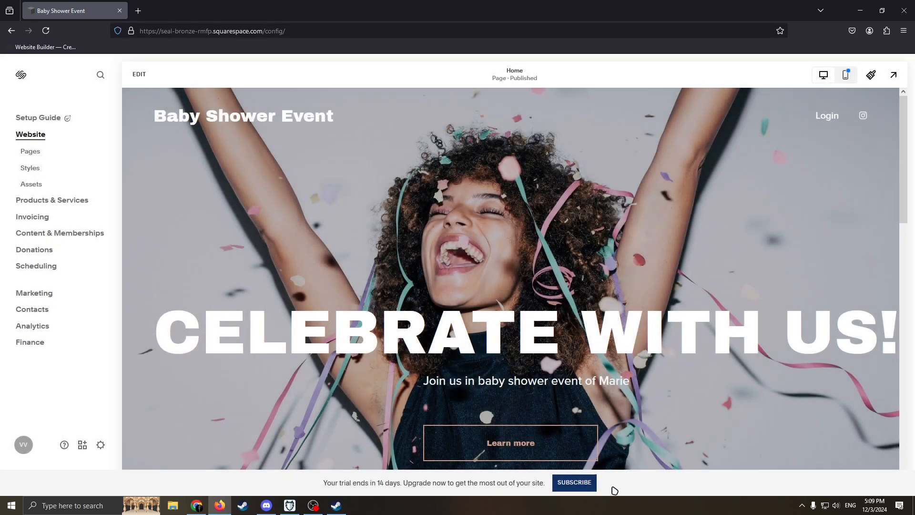